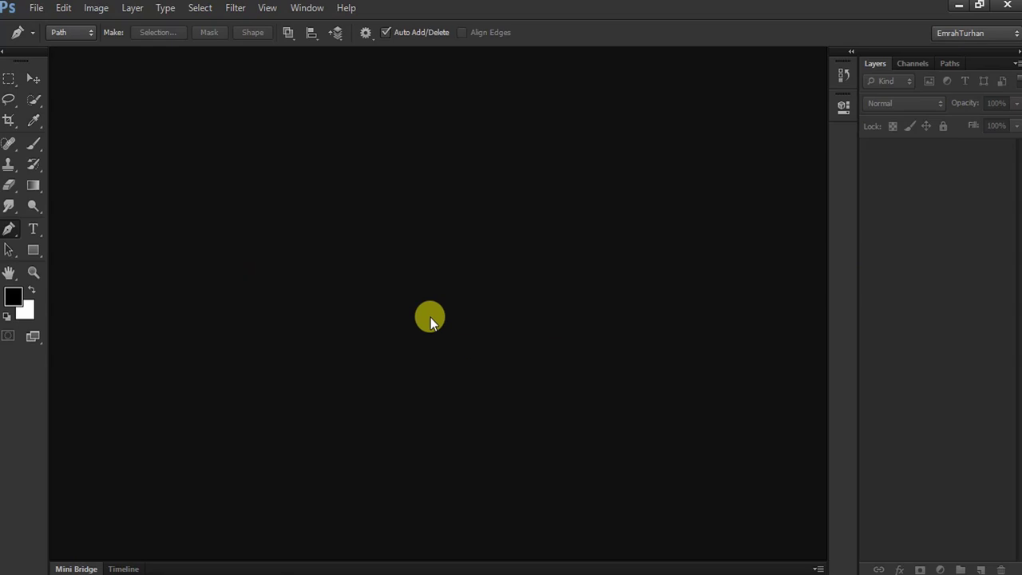
Step: Open white horse running.jpg in Photoshop
{"action": "double_click", "coordinate": [423, 240]}
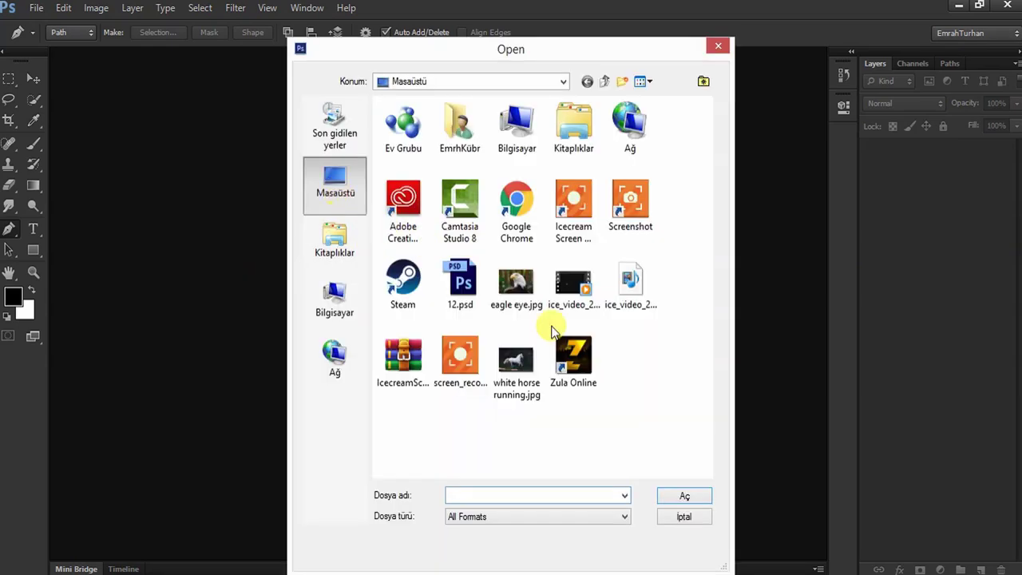
{"action": "left_click", "coordinate": [512, 361]}
{"action": "left_click", "coordinate": [678, 495]}
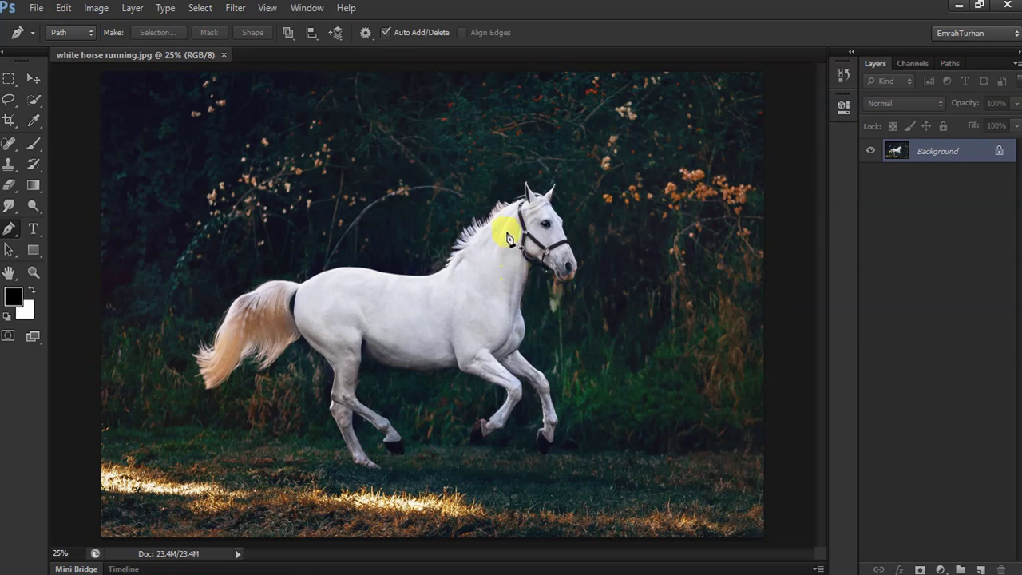
{"action": "scroll", "coordinate": [511, 206], "scroll_direction": "up", "scroll_amount": 1}
{"action": "scroll", "coordinate": [503, 216], "scroll_direction": "up", "scroll_amount": 1}
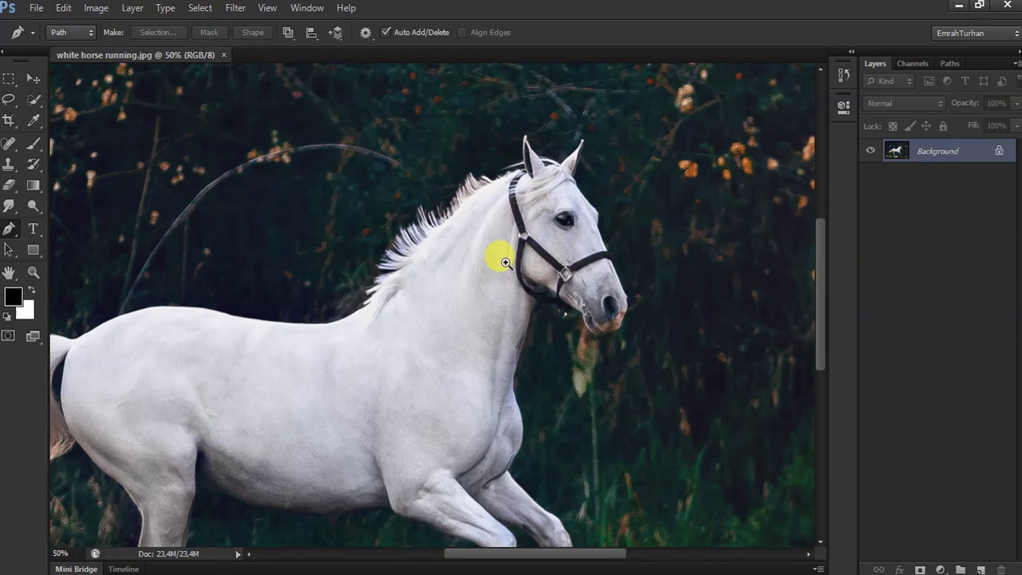
{"action": "key", "text": "v"}
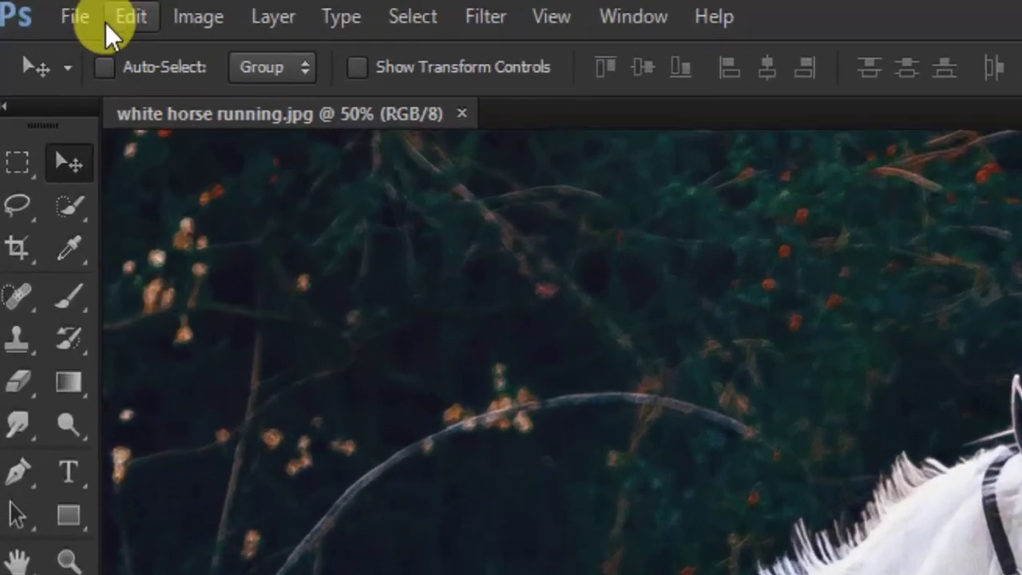
Step: Open eagle eye.jpg as a second document, then return to the horse image
{"action": "left_click", "coordinate": [35, 8]}
{"action": "left_click", "coordinate": [156, 103]}
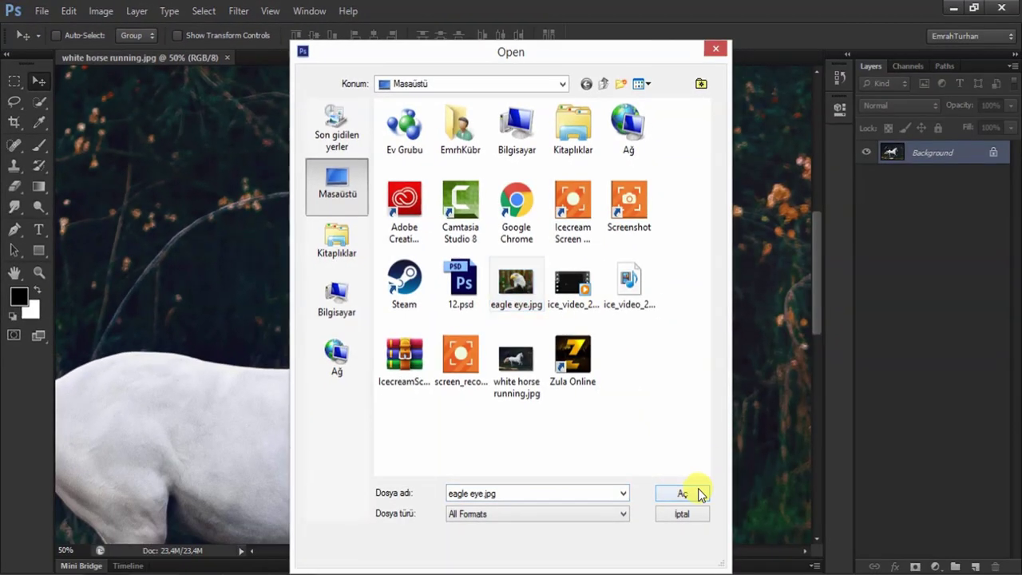
{"action": "left_click", "coordinate": [691, 492]}
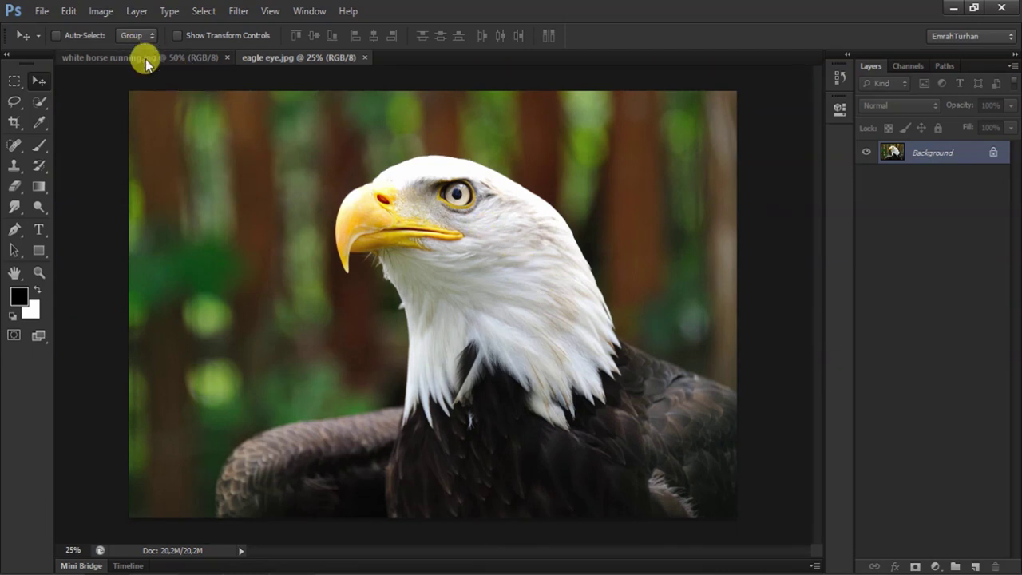
{"action": "left_click", "coordinate": [141, 58]}
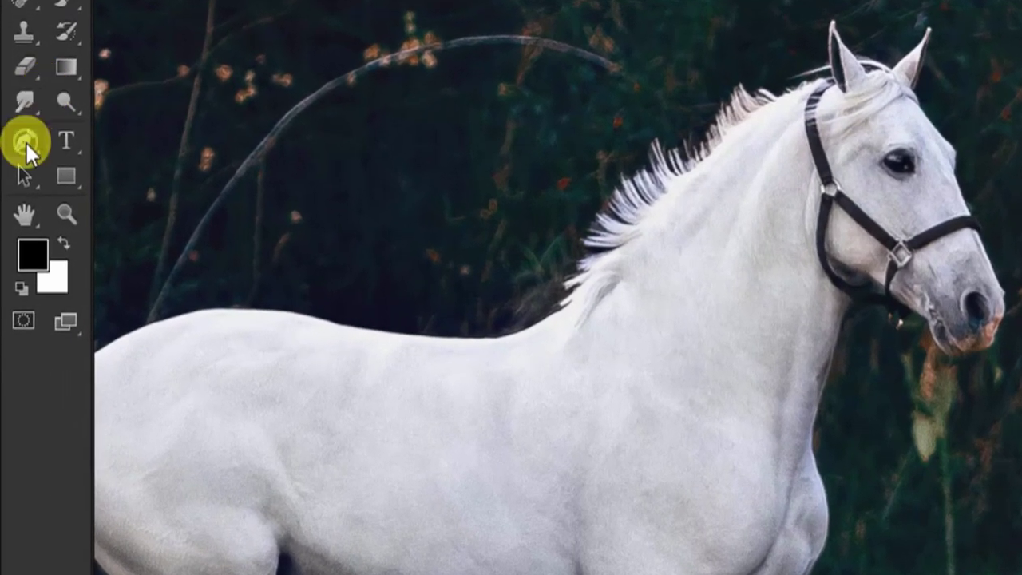
Step: Outline the horse's head with a Pen path and convert it to a selection
{"action": "right_click", "coordinate": [23, 141]}
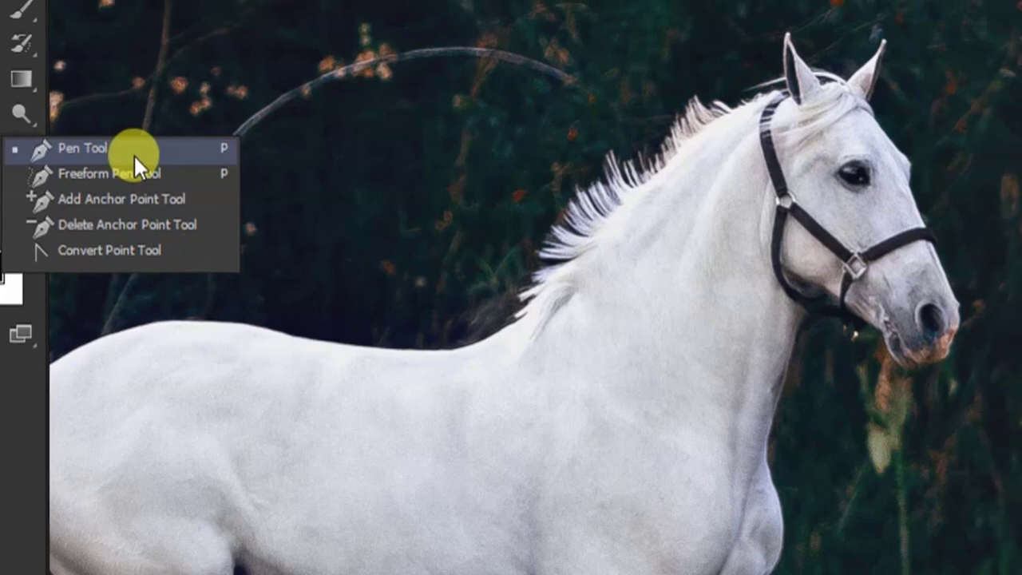
{"action": "left_click", "coordinate": [179, 145]}
{"action": "left_click_drag", "start_coordinate": [549, 103], "coordinate": [559, 207]}
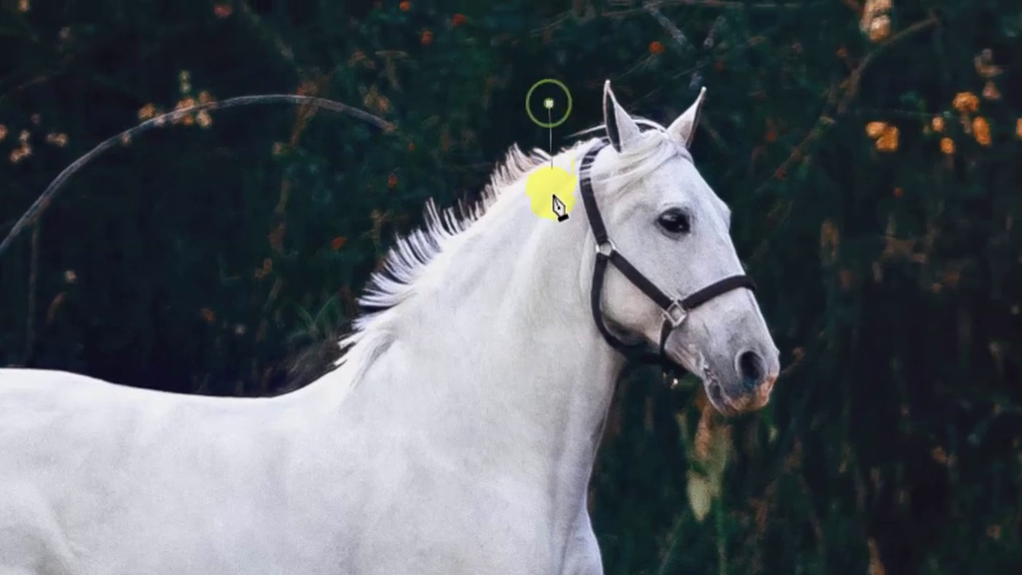
{"action": "left_click", "coordinate": [554, 197]}
{"action": "left_click", "coordinate": [593, 361]}
{"action": "left_click", "coordinate": [682, 438]}
{"action": "left_click", "coordinate": [777, 446]}
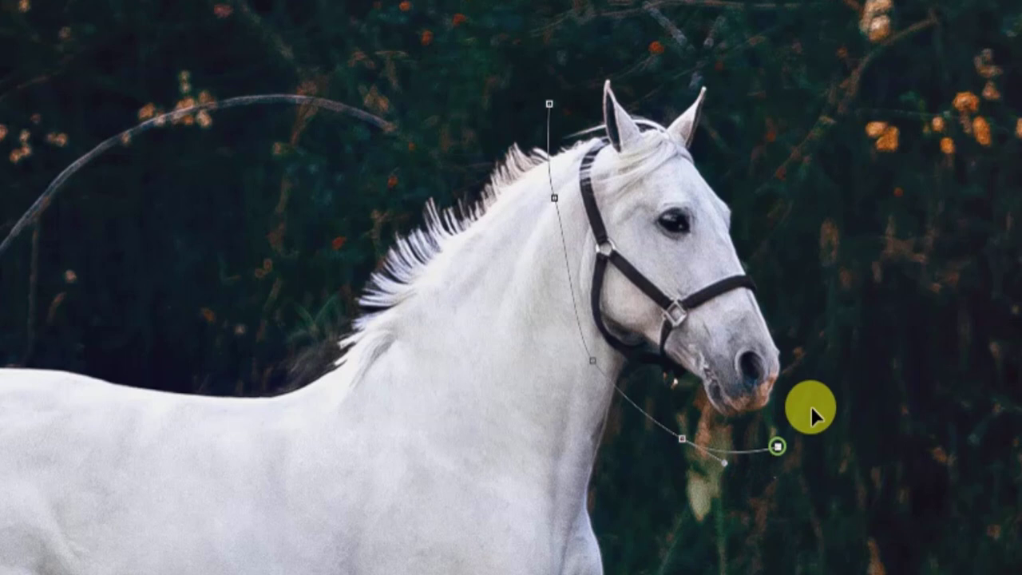
{"action": "left_click", "coordinate": [813, 356]}
{"action": "left_click", "coordinate": [801, 250]}
{"action": "left_click", "coordinate": [780, 171]}
{"action": "left_click", "coordinate": [744, 98]}
{"action": "left_click", "coordinate": [713, 60]}
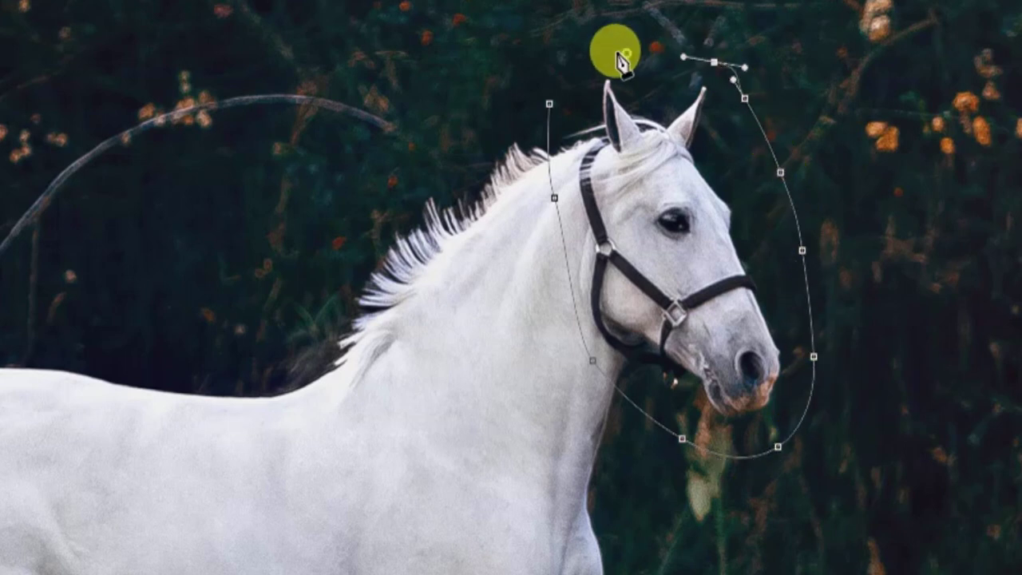
{"action": "left_click", "coordinate": [549, 103]}
{"action": "key", "text": "ctrl+Return"}
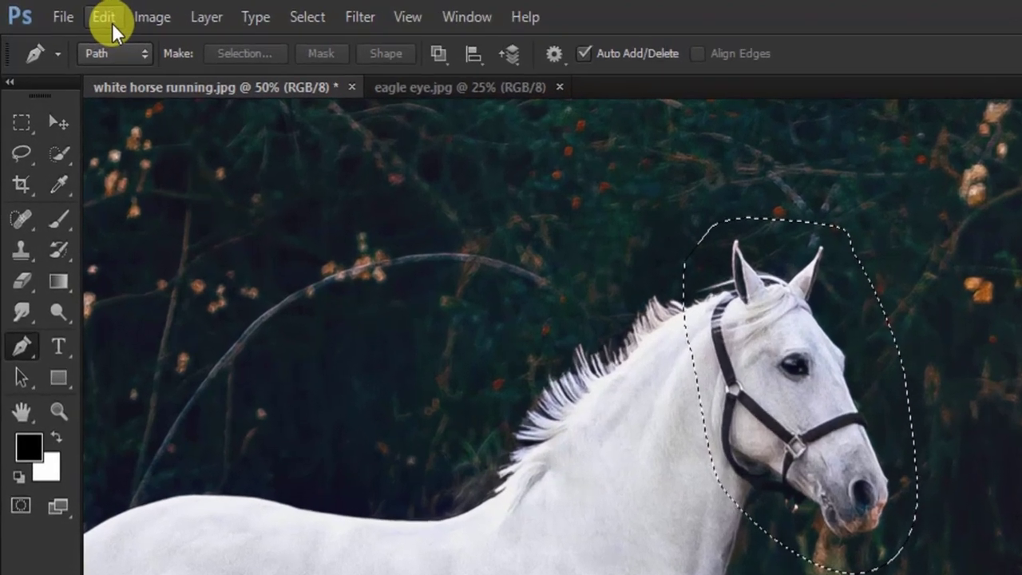
Step: Fill the head selection with Content-Aware and deselect
{"action": "left_click", "coordinate": [70, 12]}
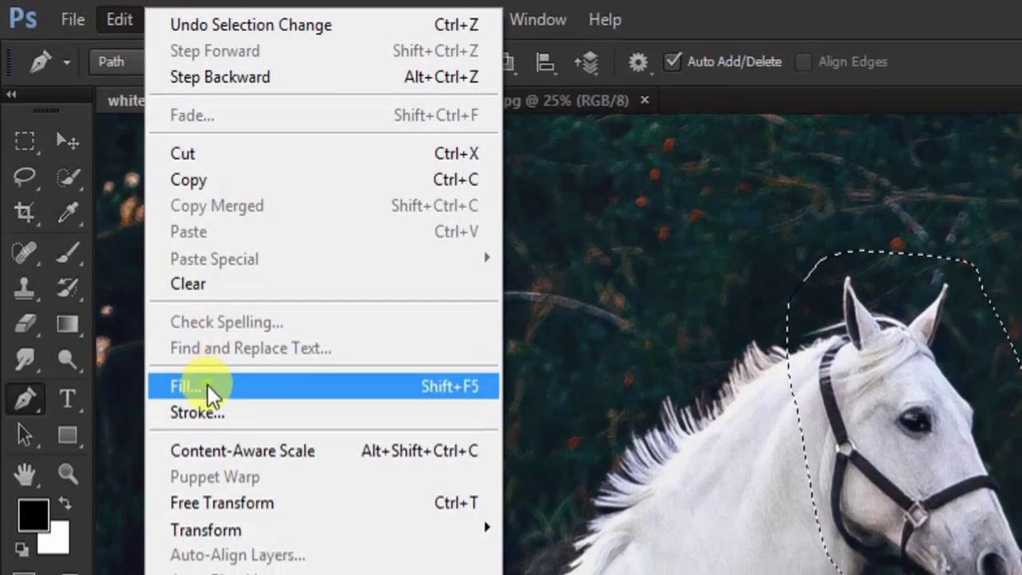
{"action": "left_click", "coordinate": [206, 391]}
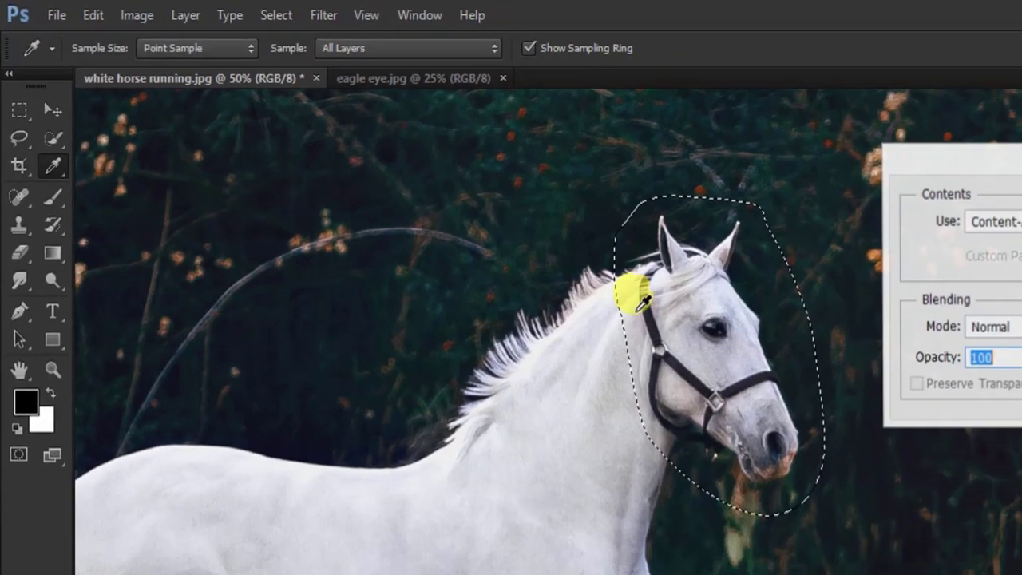
{"action": "left_click", "coordinate": [759, 164]}
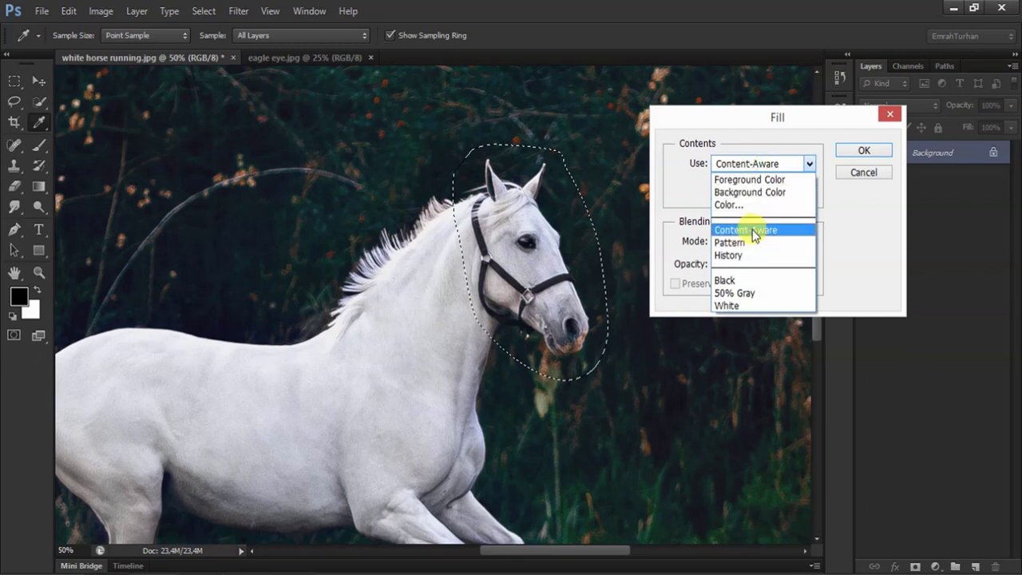
{"action": "left_click", "coordinate": [870, 237]}
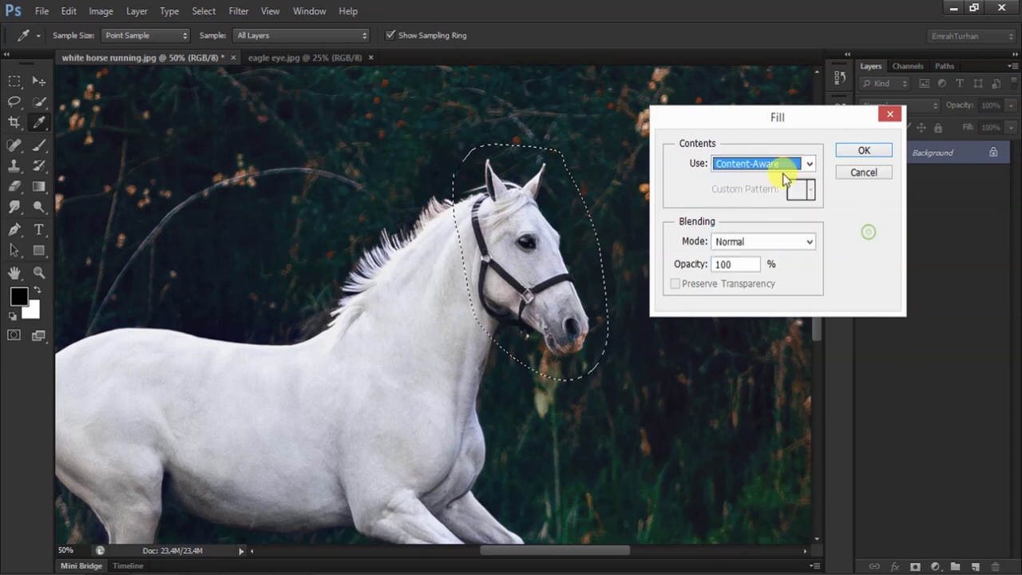
{"action": "key", "text": "p"}
{"action": "key", "text": "Return"}
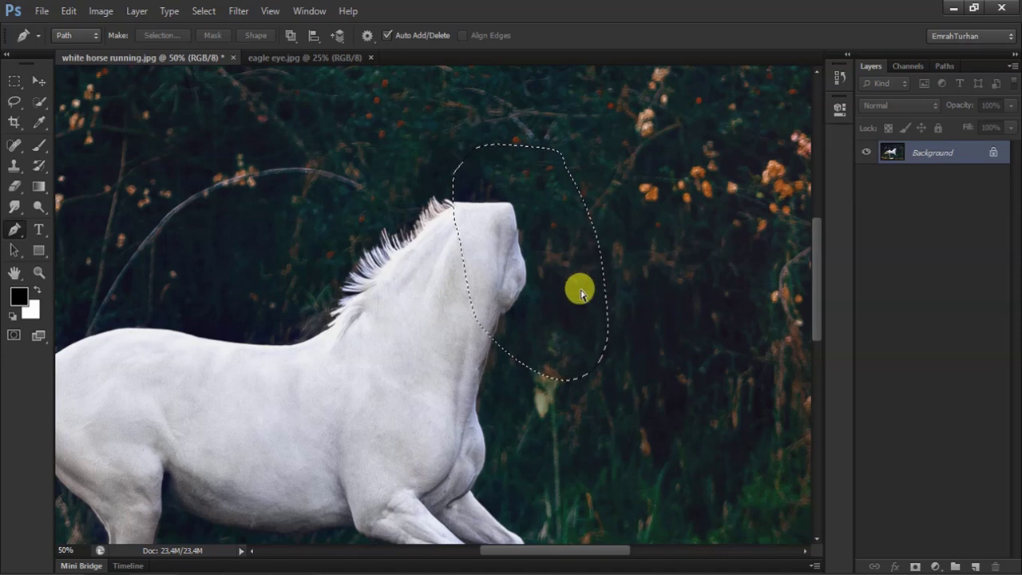
{"action": "key", "text": "ctrl+d"}
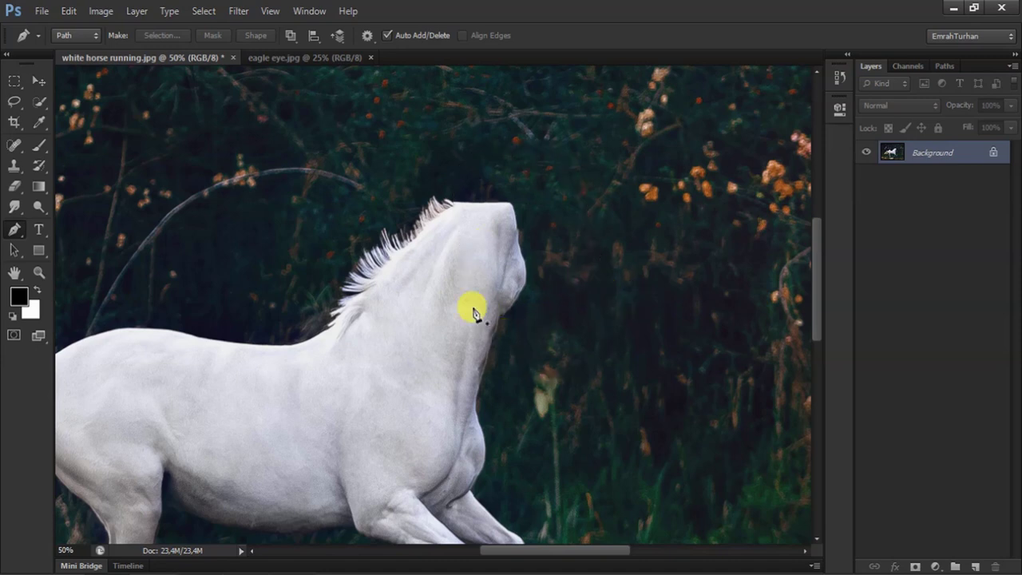
Step: In eagle eye.jpg, start a pen path from the wing around the beak and crown
{"action": "left_click", "coordinate": [279, 57]}
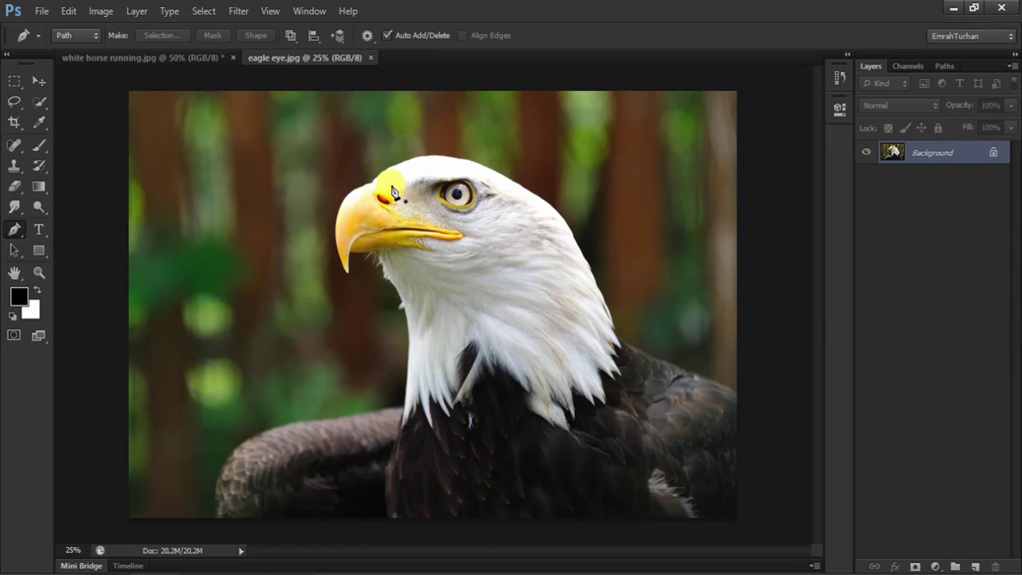
{"action": "left_click_drag", "start_coordinate": [392, 404], "coordinate": [394, 361]}
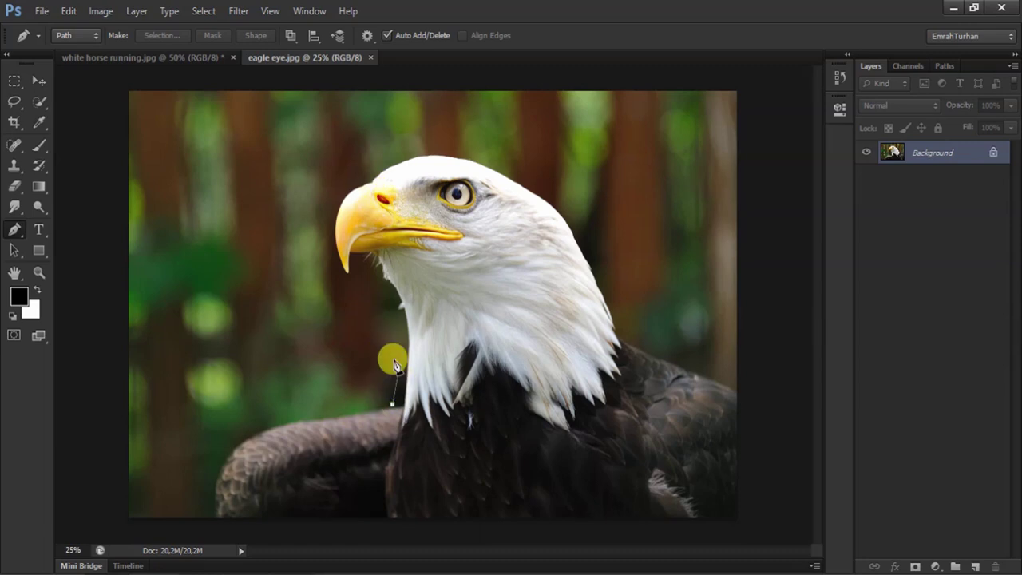
{"action": "left_click_drag", "start_coordinate": [352, 291], "coordinate": [330, 256]}
{"action": "left_click", "coordinate": [327, 248]}
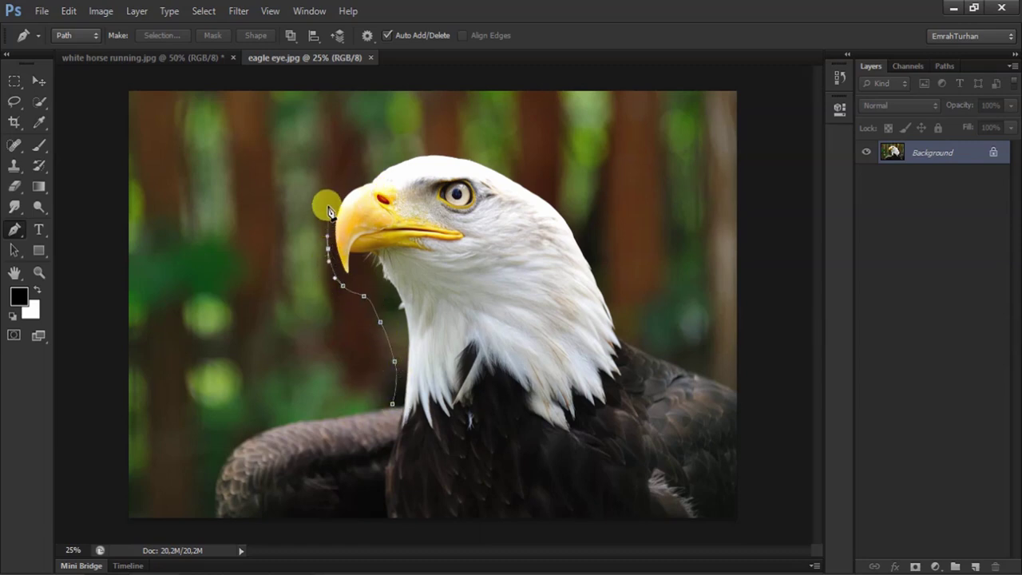
{"action": "left_click", "coordinate": [327, 206]}
{"action": "left_click", "coordinate": [348, 175]}
{"action": "left_click", "coordinate": [416, 141]}
{"action": "left_click", "coordinate": [448, 138]}
{"action": "left_click", "coordinate": [475, 147]}
Step: Finish the outline down the head's right side and neck, and make it a selection
{"action": "left_click", "coordinate": [549, 183]}
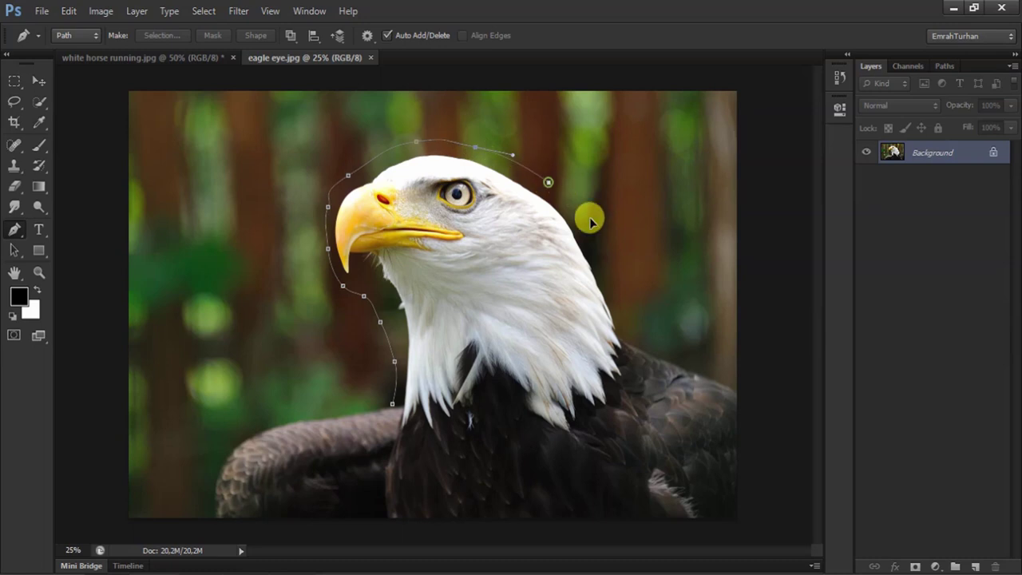
{"action": "left_click", "coordinate": [604, 248]}
{"action": "left_click", "coordinate": [623, 308]}
{"action": "left_click", "coordinate": [630, 349]}
{"action": "left_click", "coordinate": [621, 388]}
{"action": "left_click", "coordinate": [596, 420]}
{"action": "left_click", "coordinate": [569, 430]}
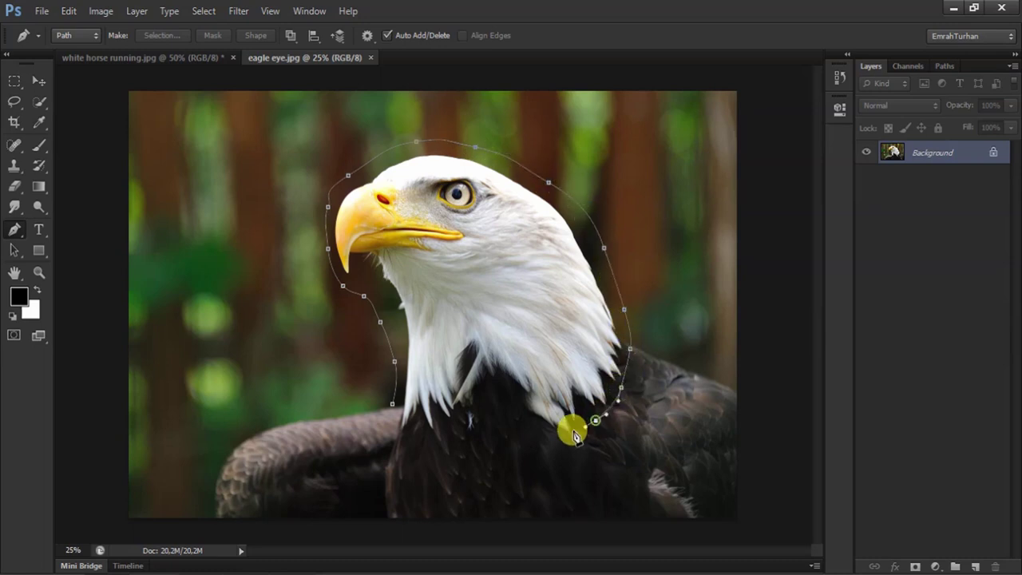
{"action": "left_click", "coordinate": [532, 427]}
{"action": "left_click", "coordinate": [513, 412]}
{"action": "left_click", "coordinate": [488, 418]}
{"action": "left_click", "coordinate": [474, 425]}
{"action": "left_click", "coordinate": [408, 440]}
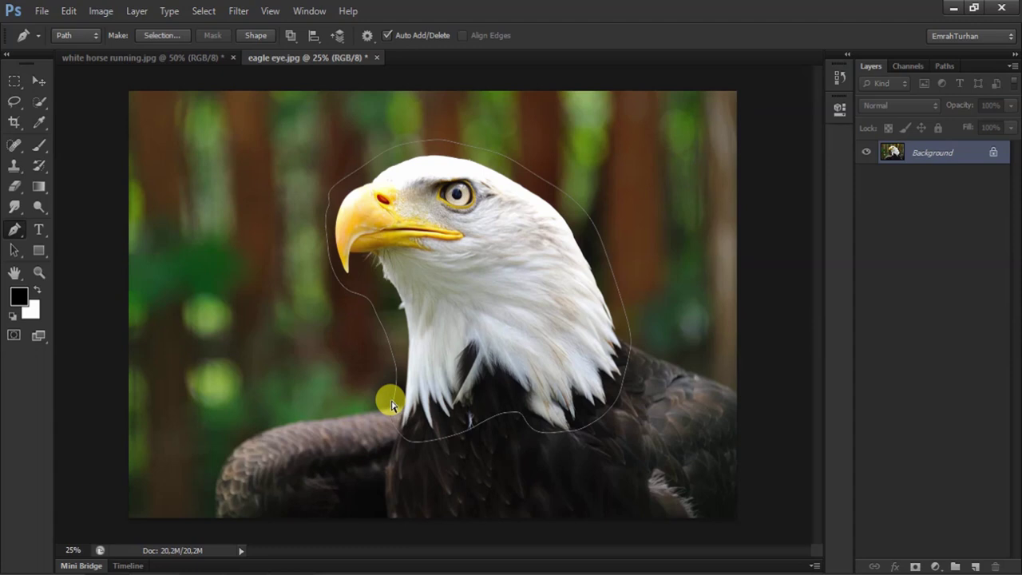
{"action": "key", "text": "ctrl+Return"}
Step: Drag the eagle head into the horse document as Layer 1 and enter Free Transform
{"action": "key", "text": "v"}
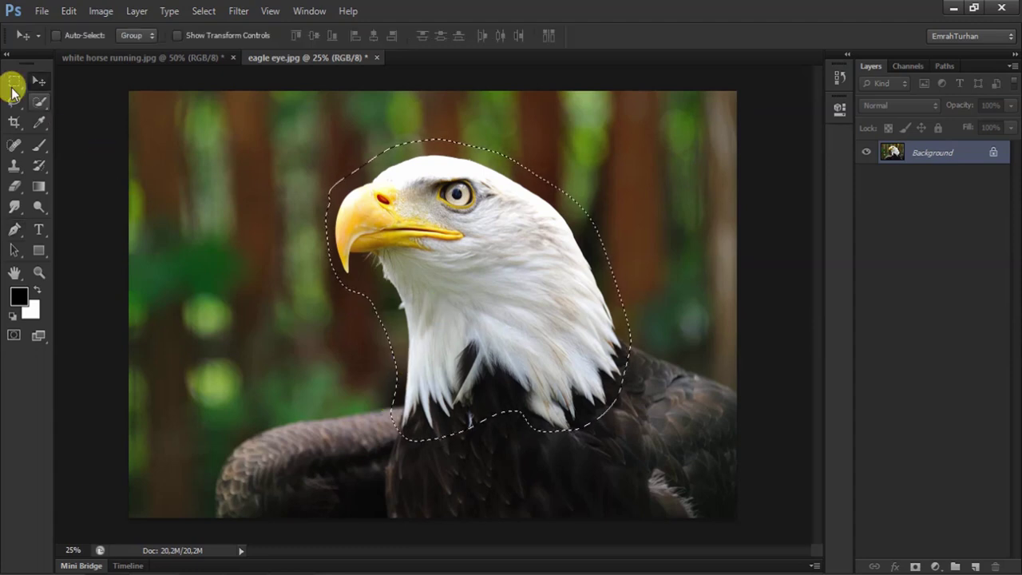
{"action": "mouse_move", "coordinate": [427, 216]}
{"action": "left_mouse_down"}
{"action": "mouse_move", "coordinate": [203, 91]}
{"action": "mouse_move", "coordinate": [187, 67]}
{"action": "mouse_move", "coordinate": [549, 263]}
{"action": "left_mouse_up"}
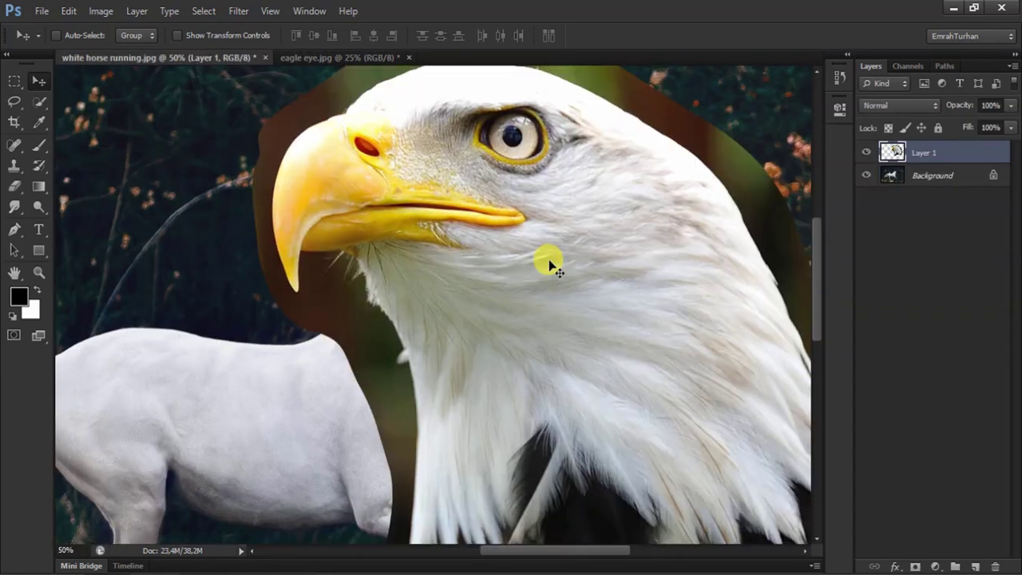
{"action": "key", "text": "ctrl+minus"}
{"action": "key", "text": "ctrl+minus"}
{"action": "scroll", "coordinate": [572, 225], "scroll_direction": "up", "scroll_amount": 1}
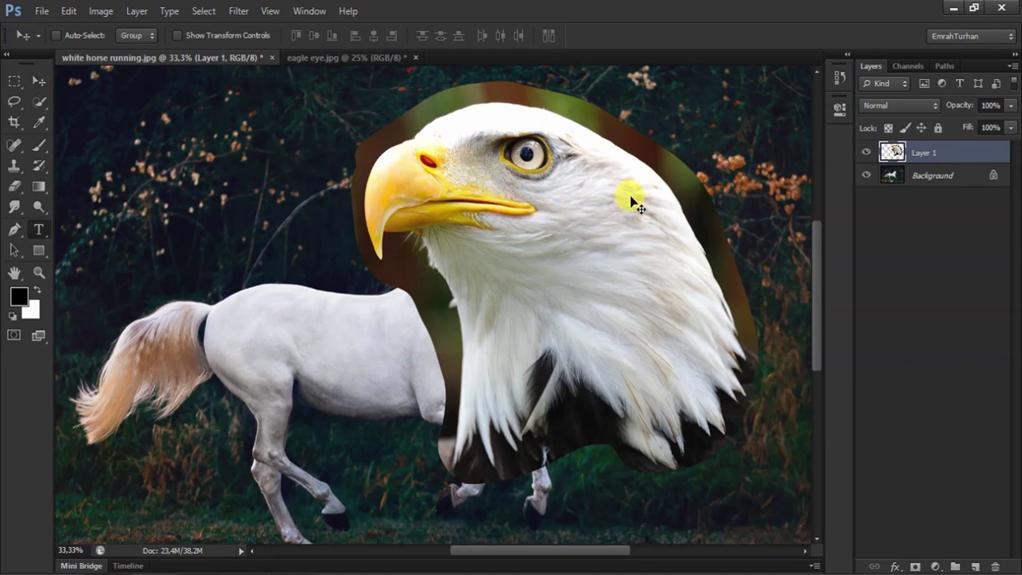
{"action": "key", "text": "ctrl+t"}
Step: Shrink the eagle head and flip it horizontally to face right
{"action": "scroll", "coordinate": [693, 237], "scroll_direction": "down", "scroll_amount": 1}
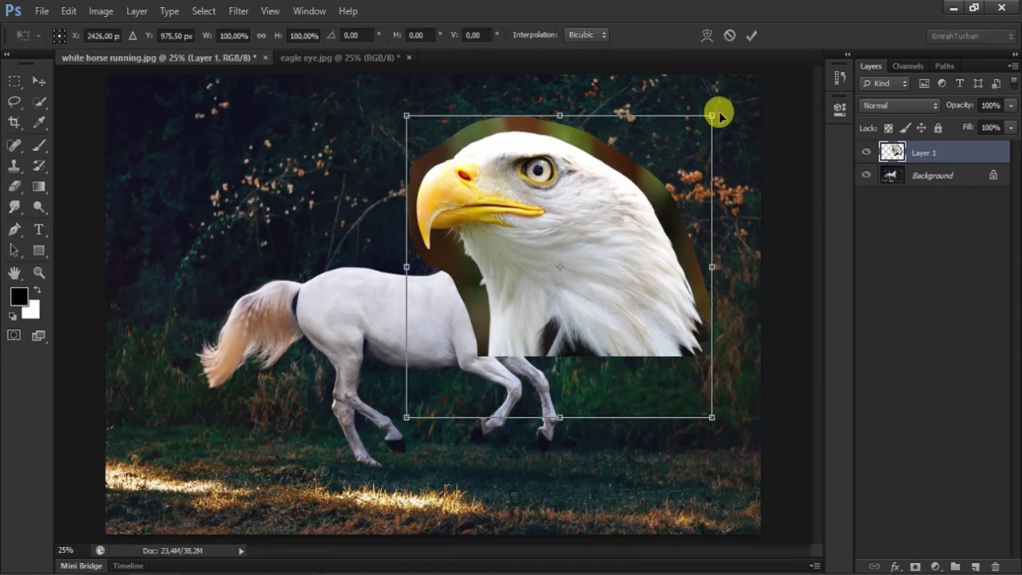
{"action": "left_click_drag", "start_coordinate": [712, 116], "coordinate": [609, 217]}
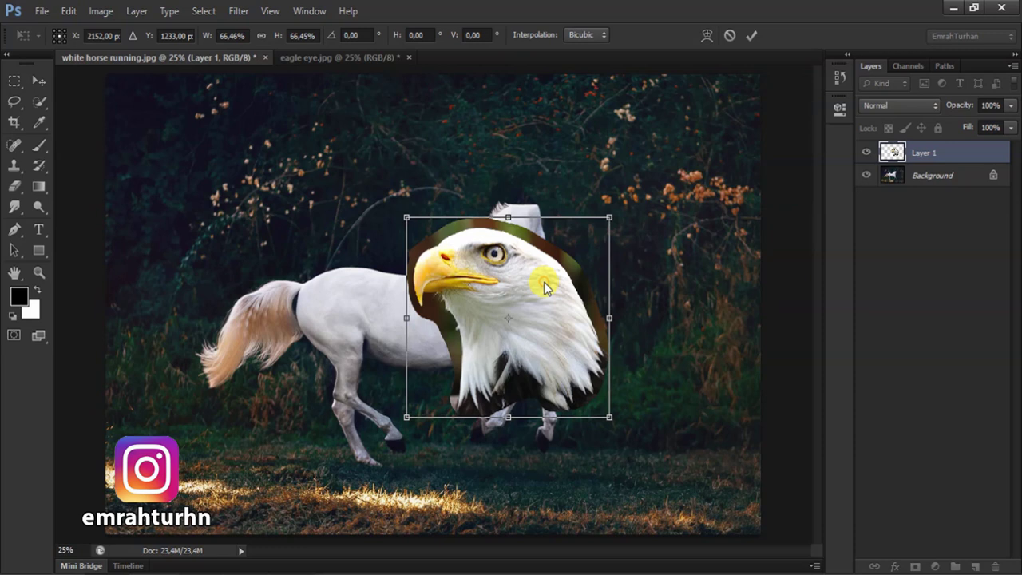
{"action": "right_click", "coordinate": [544, 287]}
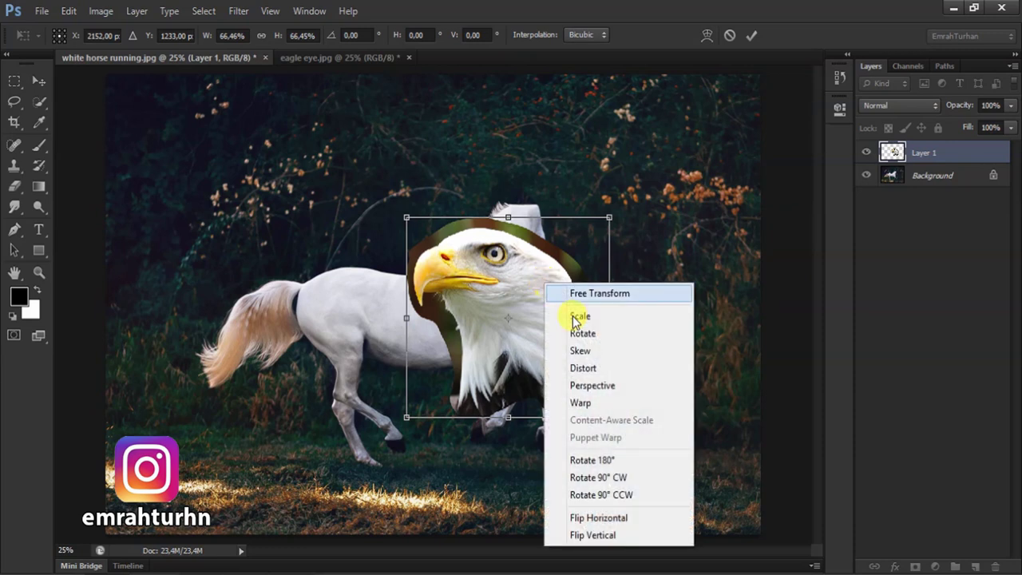
{"action": "left_click", "coordinate": [600, 518]}
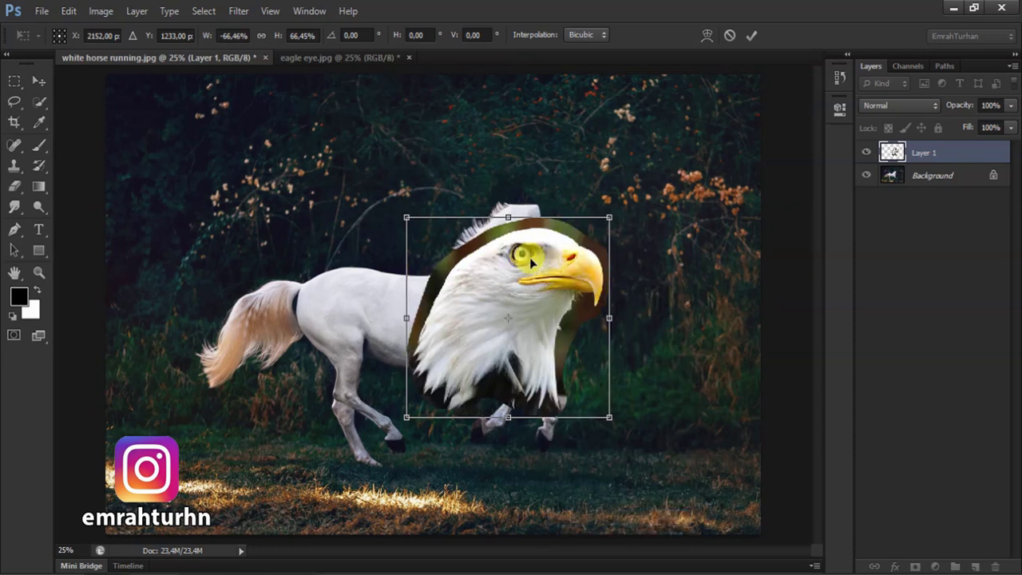
{"action": "key", "text": "Return"}
{"action": "key", "text": "t"}
Step: Scale the eagle head to about 56%, rotate it 23° and place it on the neck
{"action": "scroll", "coordinate": [526, 246], "scroll_direction": "up", "scroll_amount": 1}
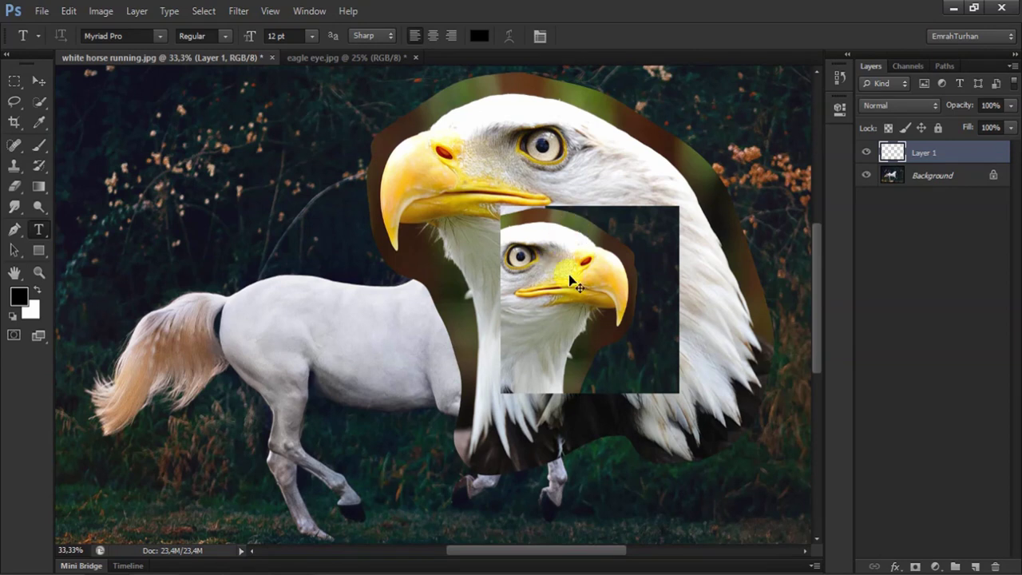
{"action": "key", "text": "ctrl+t"}
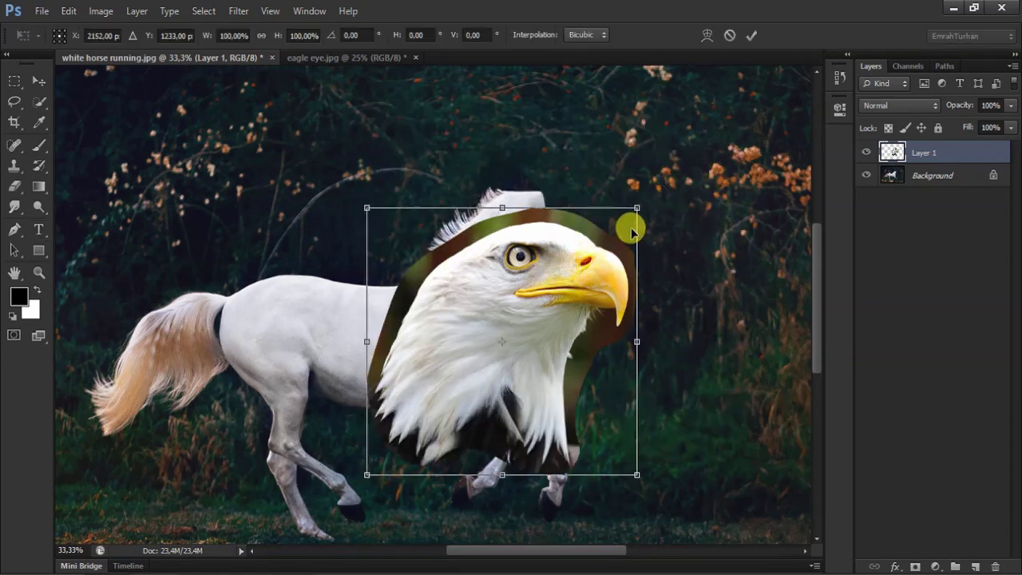
{"action": "left_click_drag", "start_coordinate": [632, 202], "coordinate": [600, 244]}
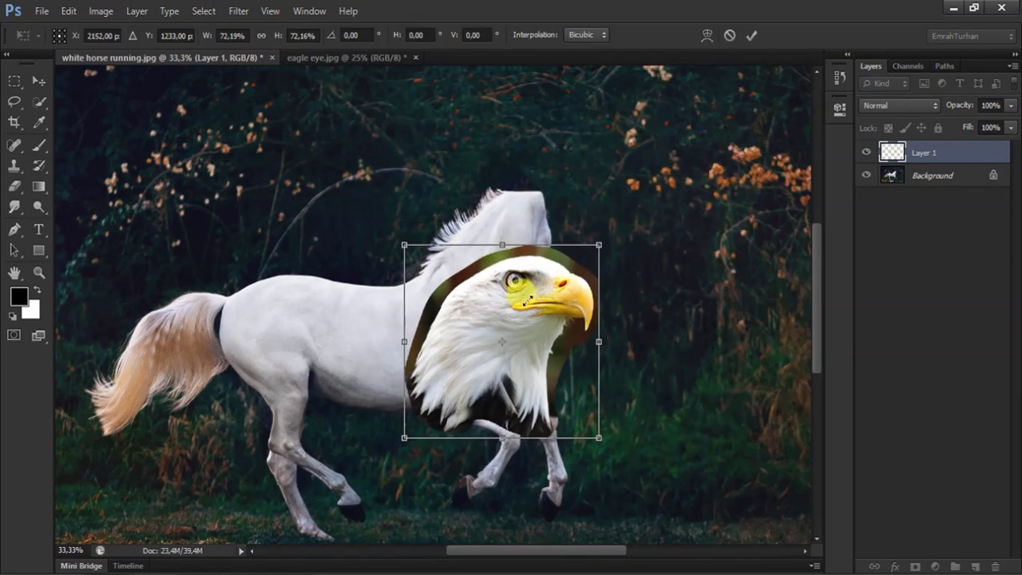
{"action": "mouse_move", "coordinate": [531, 281]}
{"action": "left_mouse_down"}
{"action": "mouse_move", "coordinate": [530, 194]}
{"action": "mouse_move", "coordinate": [565, 178]}
{"action": "left_mouse_up"}
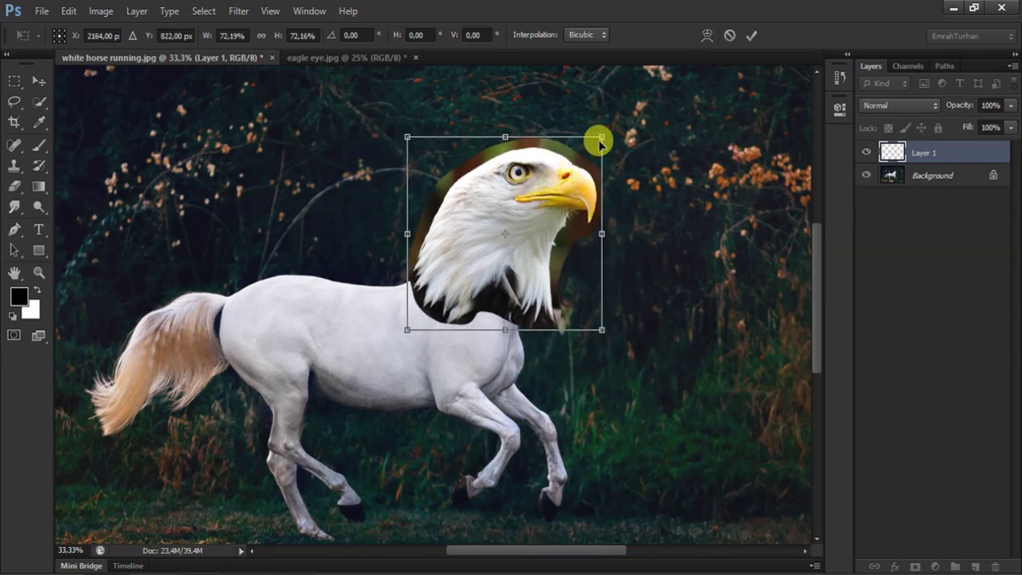
{"action": "mouse_move", "coordinate": [602, 138]}
{"action": "left_mouse_down"}
{"action": "mouse_move", "coordinate": [589, 150]}
{"action": "mouse_move", "coordinate": [606, 142]}
{"action": "mouse_move", "coordinate": [610, 197]}
{"action": "mouse_move", "coordinate": [639, 207]}
{"action": "mouse_move", "coordinate": [628, 202]}
{"action": "mouse_move", "coordinate": [519, 234]}
{"action": "mouse_move", "coordinate": [565, 237]}
{"action": "mouse_move", "coordinate": [552, 229]}
{"action": "left_mouse_up"}
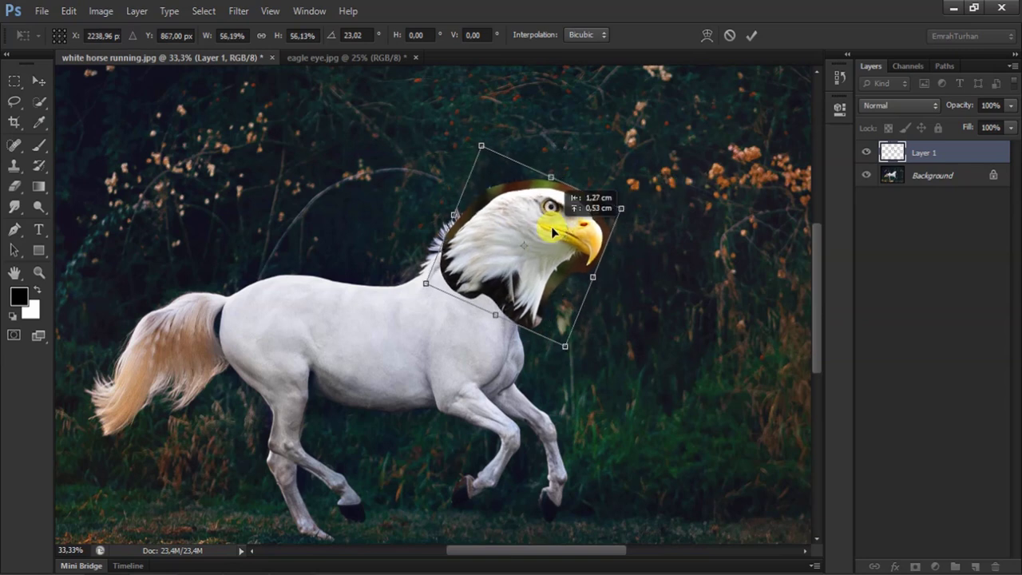
{"action": "key", "text": "Return"}
{"action": "key", "text": "t"}
{"action": "key", "text": "v"}
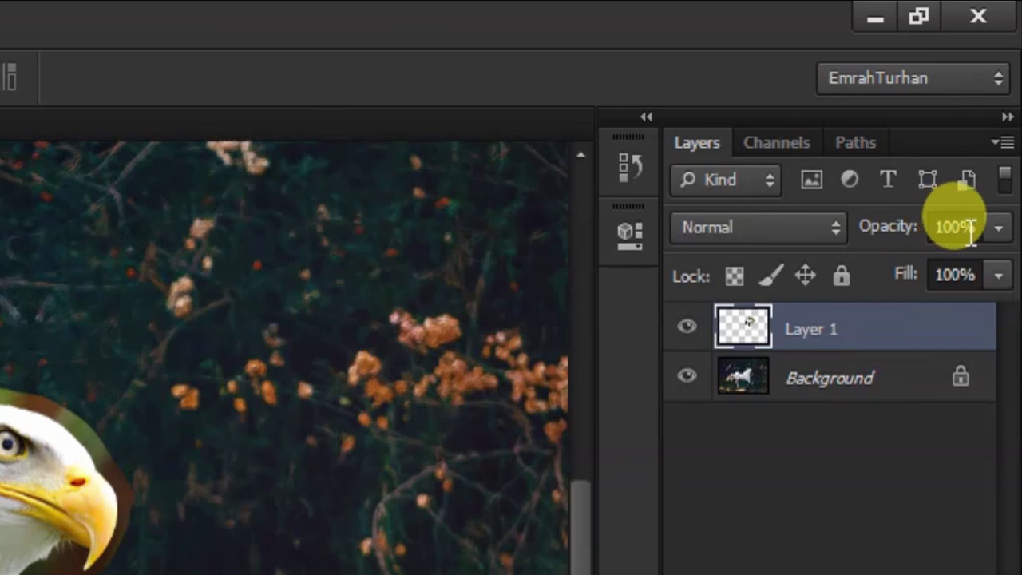
Step: Set Layer 1 opacity to 50%
{"action": "left_click", "coordinate": [955, 227]}
{"action": "type", "text": "50"}
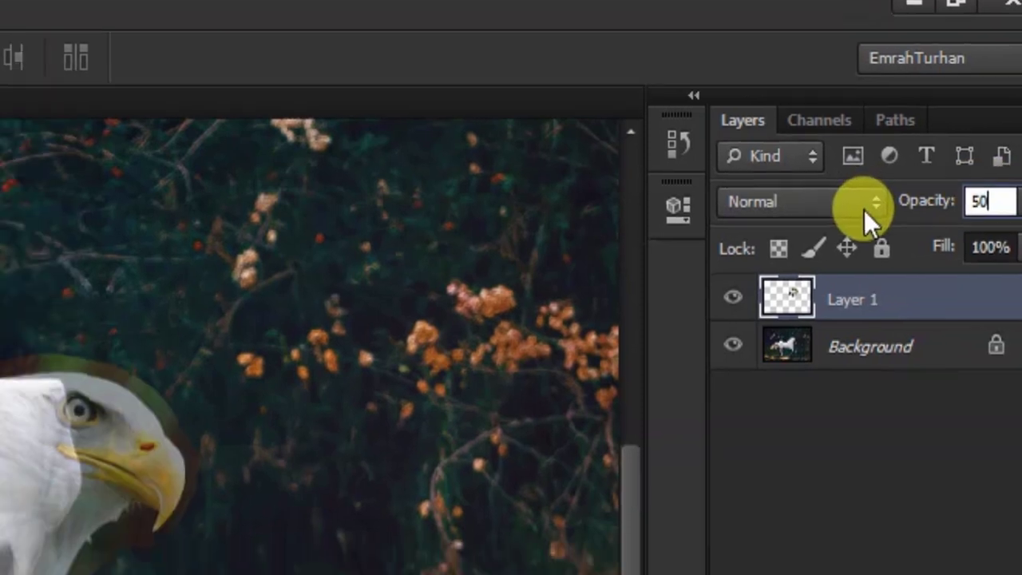
{"action": "key", "text": "Return"}
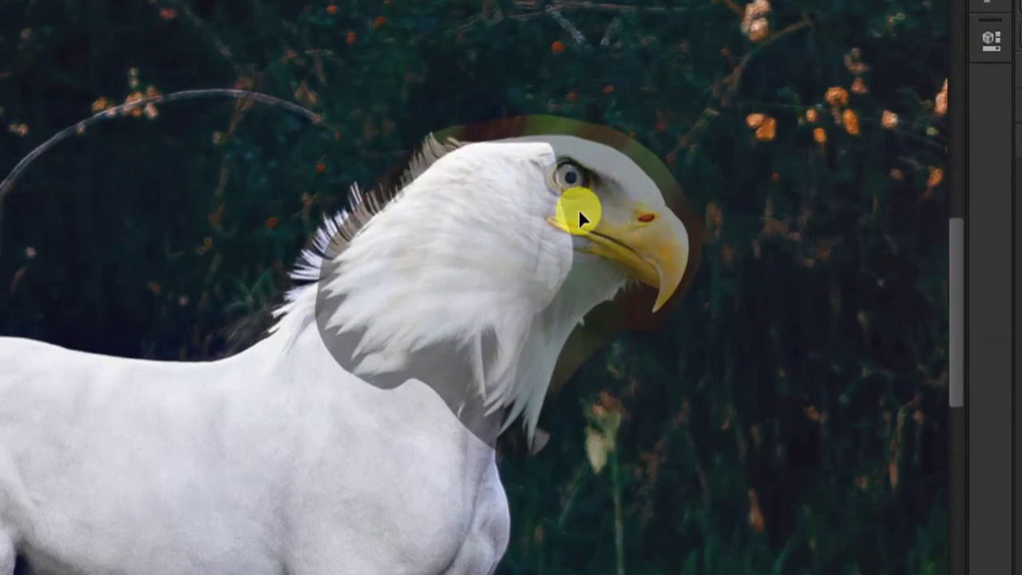
Step: Move the eagle over the neck and scale it to 19.97 × 16.72 cm
{"action": "left_click_drag", "start_coordinate": [578, 209], "coordinate": [611, 218]}
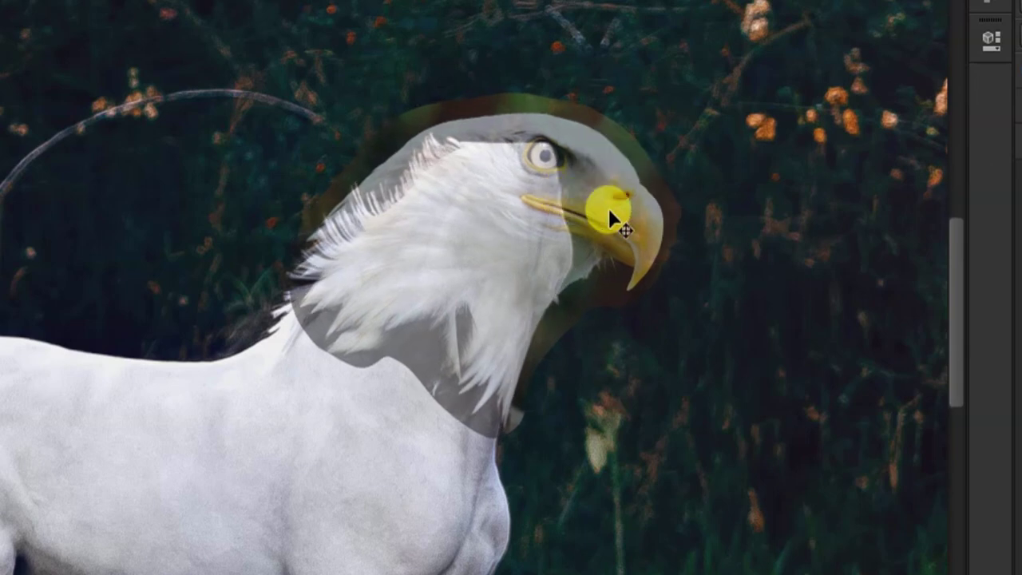
{"action": "key", "text": "ctrl+t"}
{"action": "left_click_drag", "start_coordinate": [681, 93], "coordinate": [652, 118]}
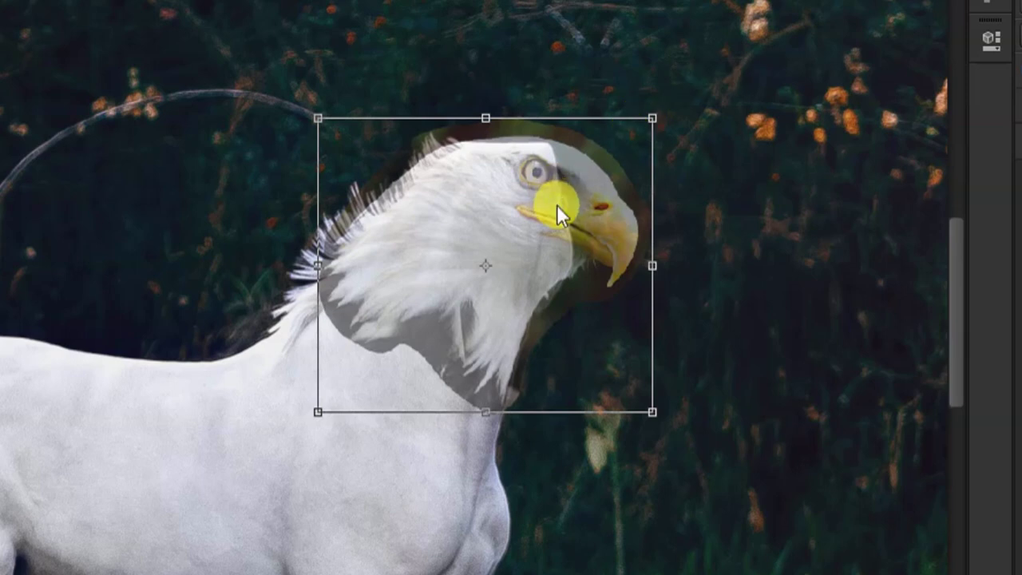
{"action": "key", "text": "Return"}
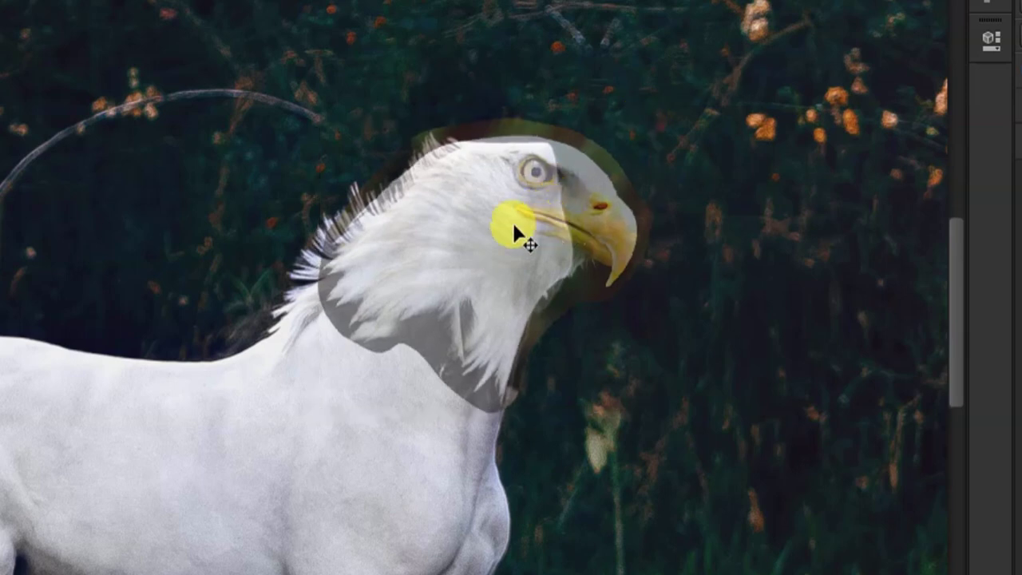
Step: Nudge the eagle head into place and restore Layer 1 to 100% opacity
{"action": "scroll", "coordinate": [478, 213], "scroll_direction": "up", "scroll_amount": 2}
{"action": "left_click_drag", "start_coordinate": [538, 228], "coordinate": [572, 208]}
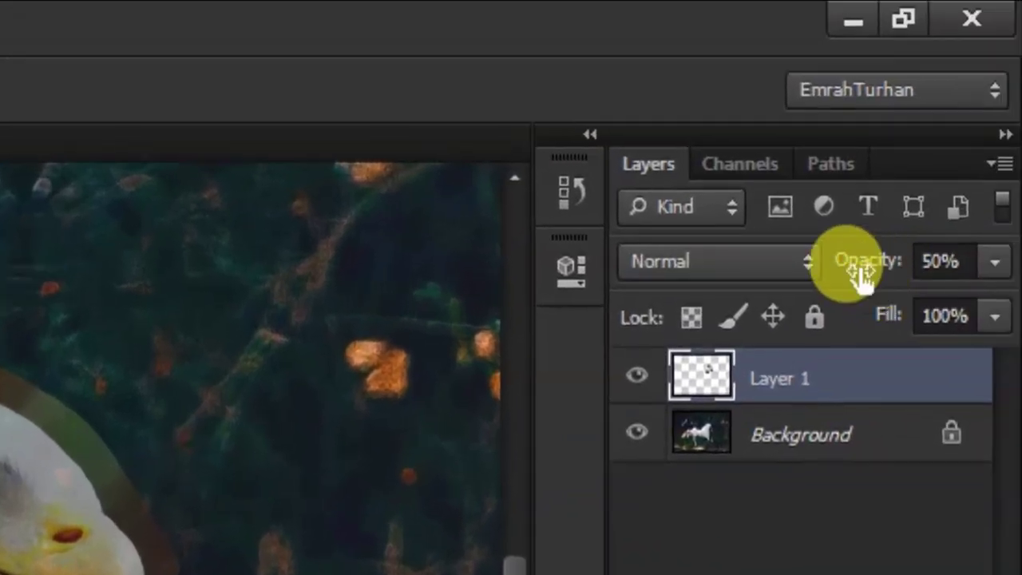
{"action": "left_click_drag", "start_coordinate": [888, 216], "coordinate": [1012, 223]}
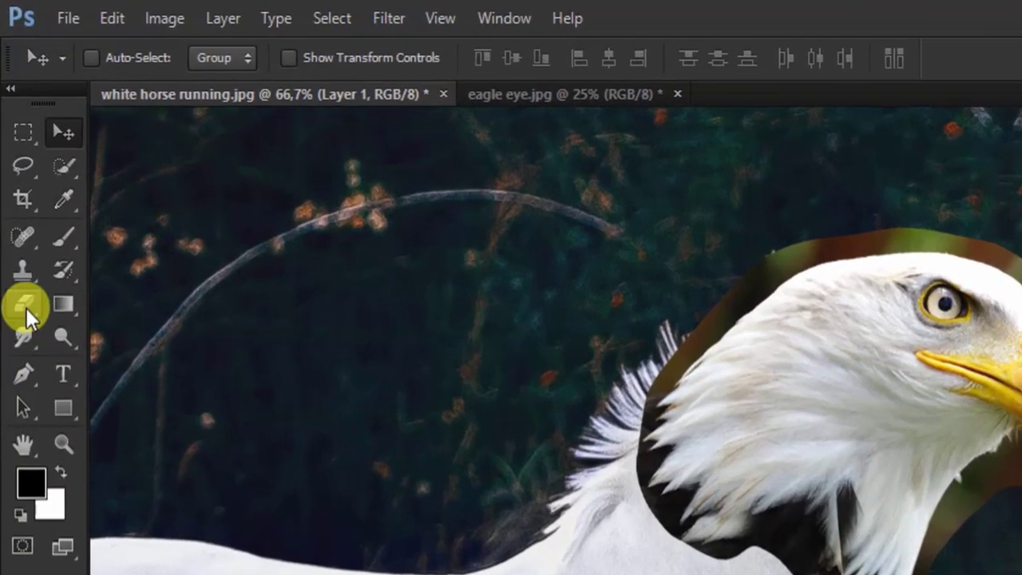
{"action": "left_click_drag", "start_coordinate": [25, 308], "coordinate": [148, 304]}
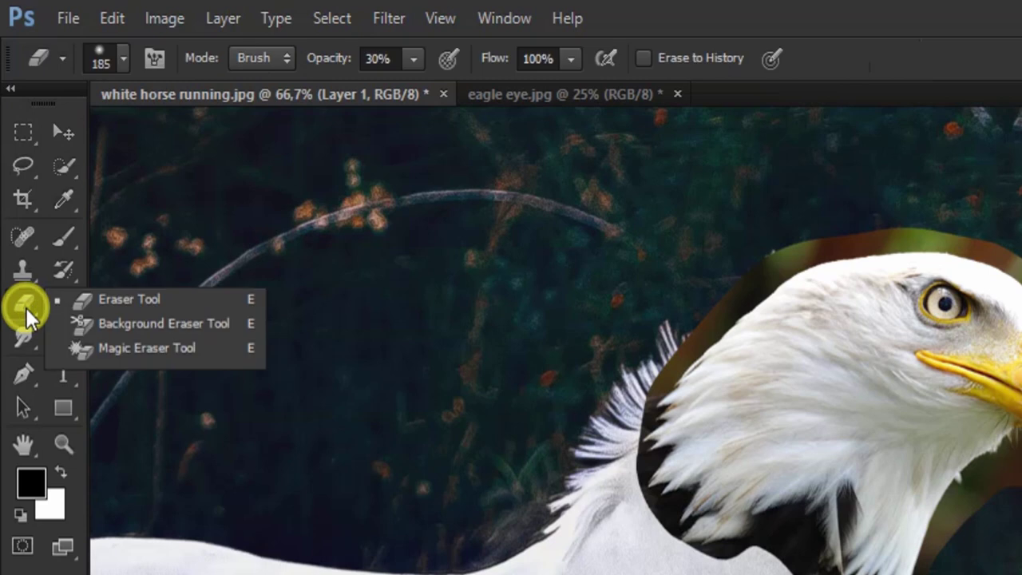
Step: Set up the Eraser Tool with 30% opacity, 100% flow and a 152 px soft brush
{"action": "left_click", "coordinate": [148, 302]}
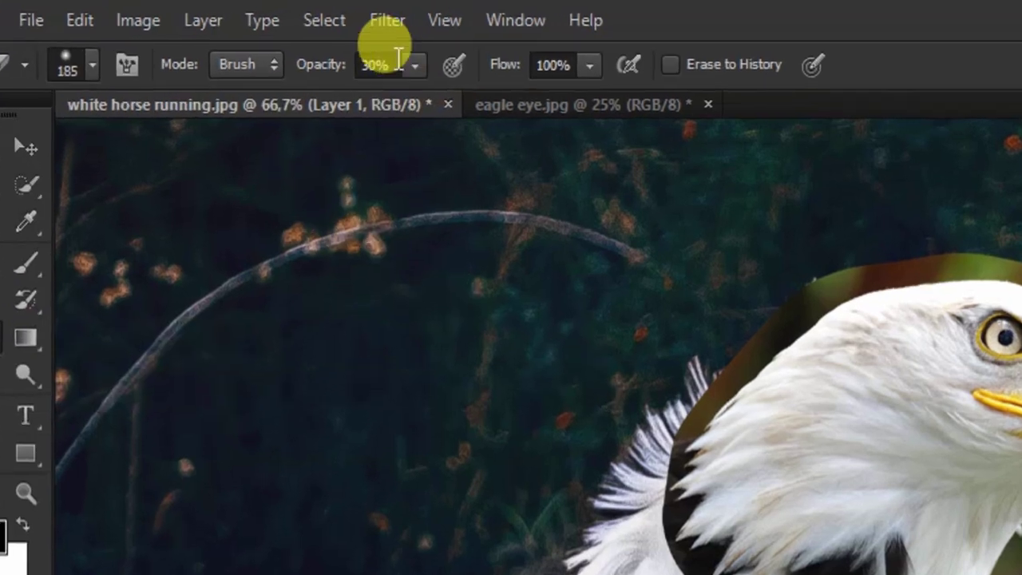
{"action": "left_click", "coordinate": [379, 59]}
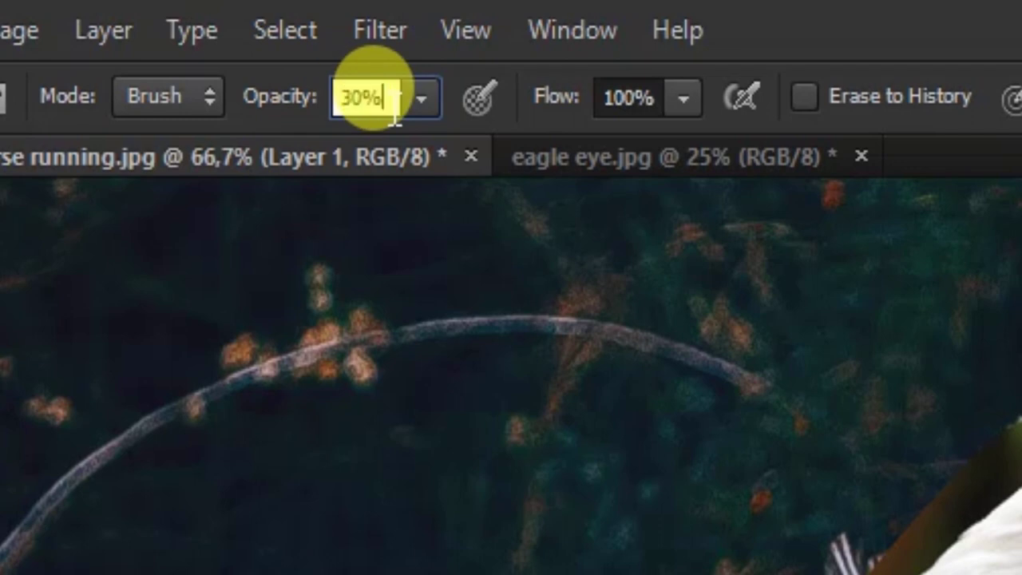
{"action": "key", "text": "Return"}
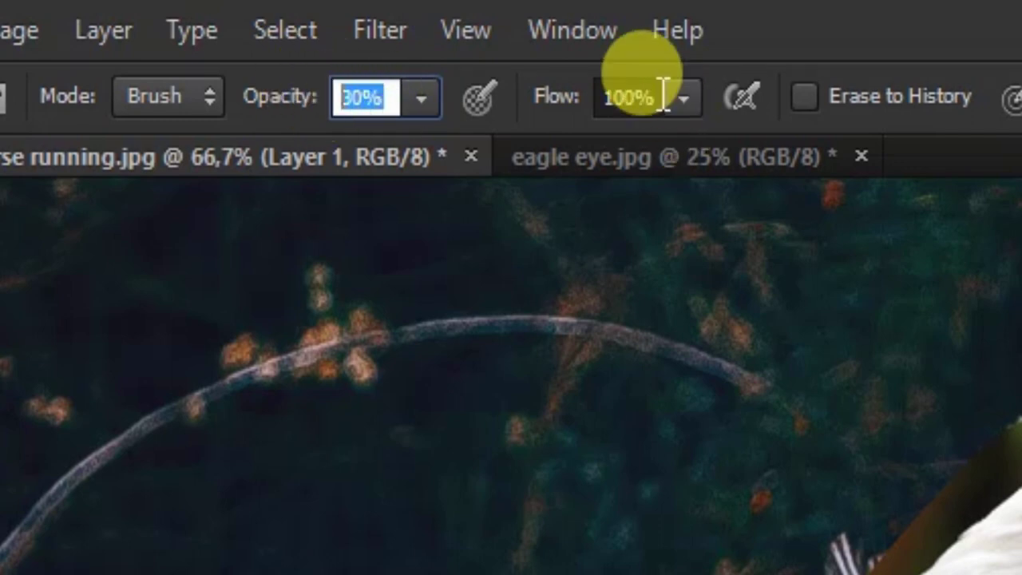
{"action": "left_click", "coordinate": [662, 96]}
{"action": "key", "text": "Return"}
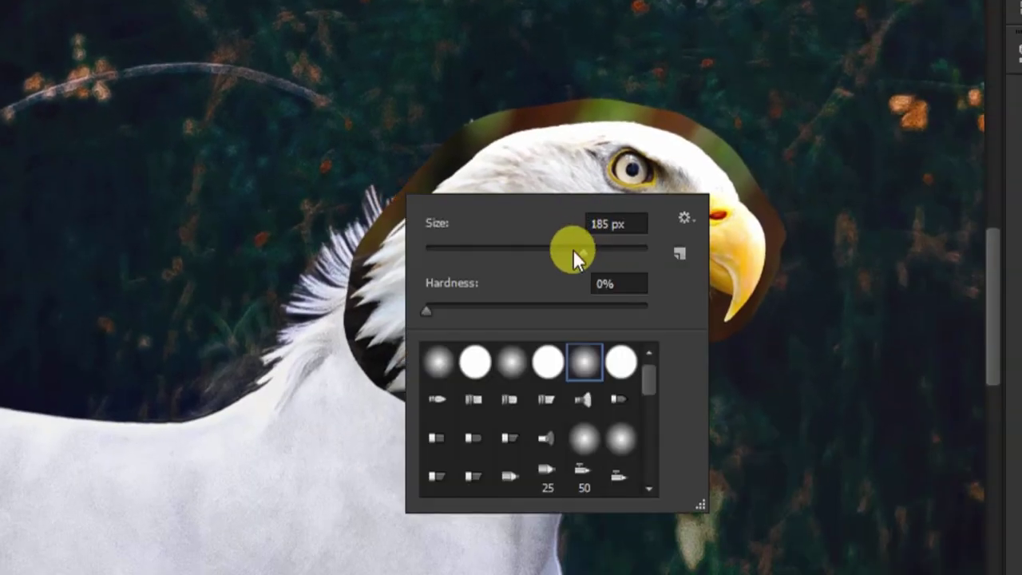
{"action": "left_click_drag", "start_coordinate": [573, 249], "coordinate": [567, 249]}
{"action": "key", "text": "Return"}
Step: Erase the dark feathers on the eagle's lower neck to blend it into the horse
{"action": "mouse_move", "coordinate": [346, 176]}
{"action": "left_mouse_down"}
{"action": "mouse_move", "coordinate": [334, 322]}
{"action": "mouse_move", "coordinate": [415, 397]}
{"action": "mouse_move", "coordinate": [346, 365]}
{"action": "mouse_move", "coordinate": [417, 372]}
{"action": "mouse_move", "coordinate": [303, 295]}
{"action": "mouse_move", "coordinate": [348, 315]}
{"action": "left_mouse_up"}
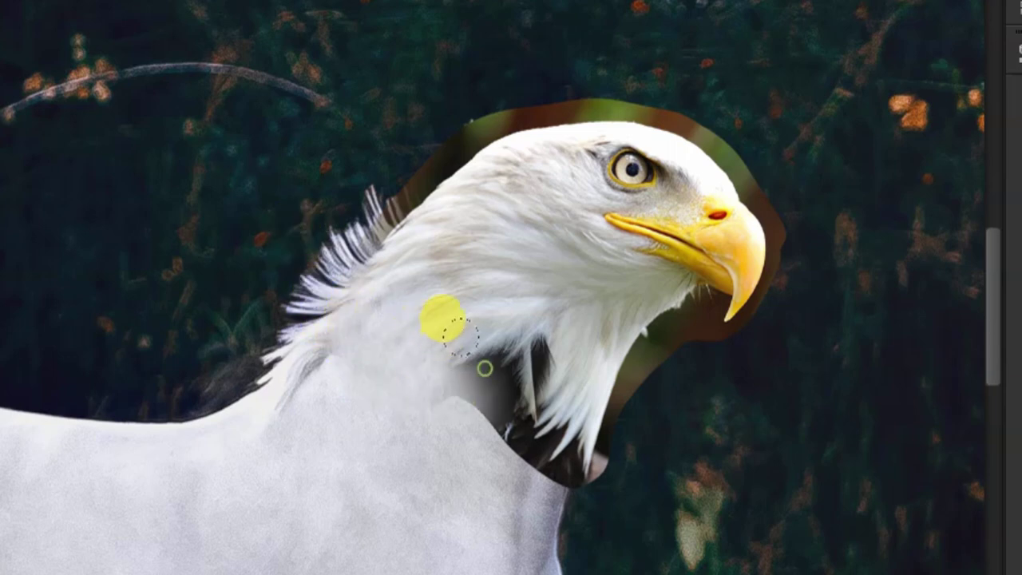
{"action": "mouse_move", "coordinate": [443, 318]}
{"action": "left_mouse_down"}
{"action": "mouse_move", "coordinate": [456, 383]}
{"action": "mouse_move", "coordinate": [474, 406]}
{"action": "mouse_move", "coordinate": [466, 354]}
{"action": "mouse_move", "coordinate": [458, 358]}
{"action": "mouse_move", "coordinate": [468, 356]}
{"action": "mouse_move", "coordinate": [475, 432]}
{"action": "mouse_move", "coordinate": [479, 399]}
{"action": "mouse_move", "coordinate": [488, 421]}
{"action": "mouse_move", "coordinate": [412, 398]}
{"action": "left_mouse_up"}
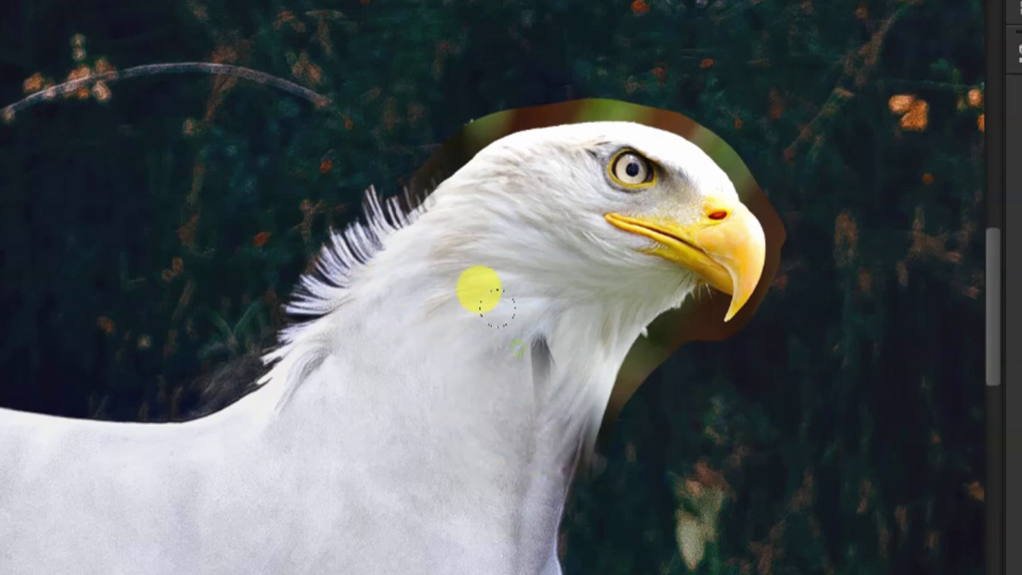
{"action": "left_click_drag", "start_coordinate": [501, 305], "coordinate": [506, 329]}
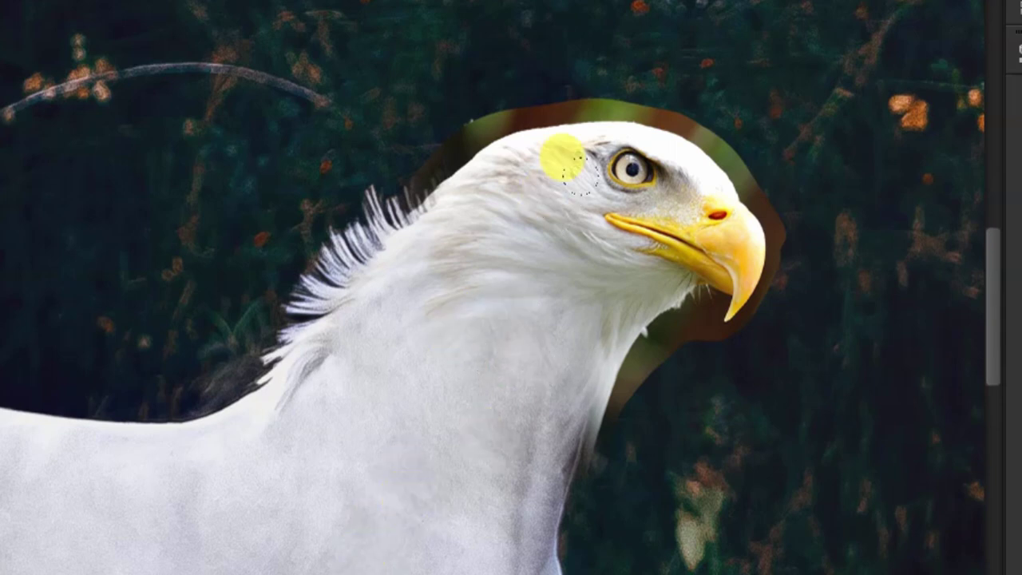
{"action": "scroll", "coordinate": [603, 199], "scroll_direction": "up", "scroll_amount": 2}
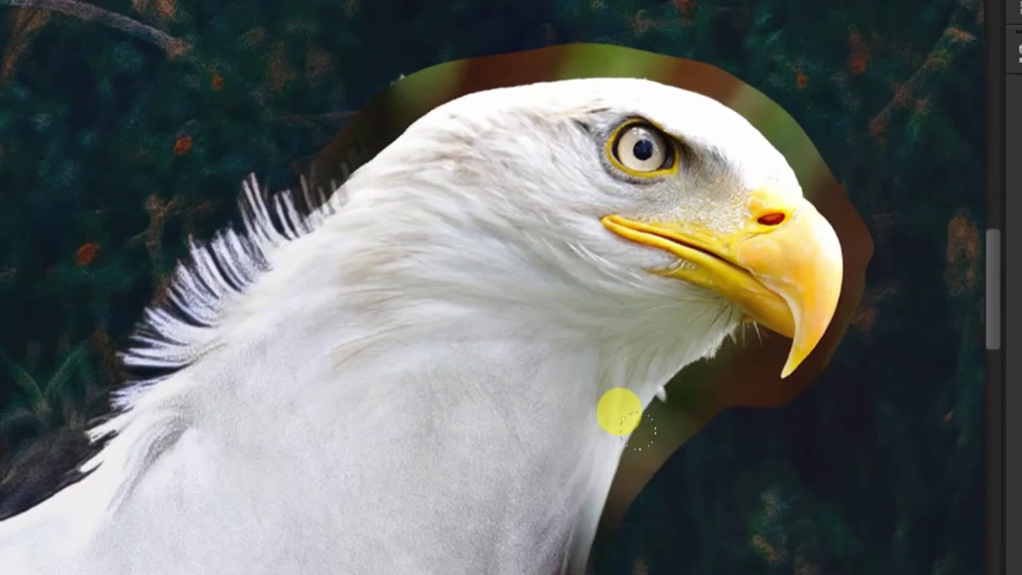
Step: Start a pen path up the eagle's neck edge toward the beak
{"action": "left_click", "coordinate": [585, 561]}
{"action": "left_click", "coordinate": [605, 481]}
{"action": "left_click_drag", "start_coordinate": [628, 401], "coordinate": [641, 380]}
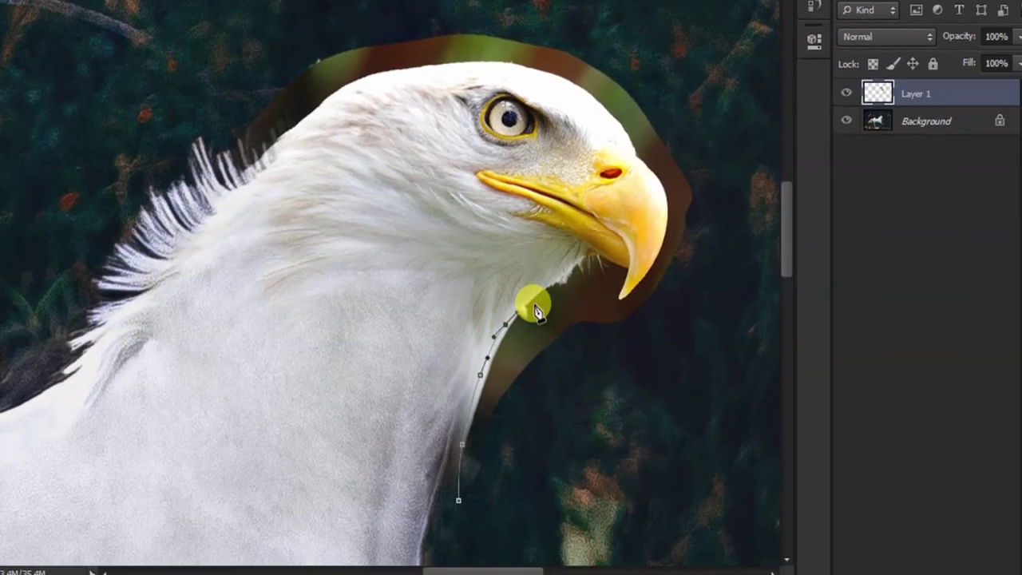
{"action": "scroll", "coordinate": [533, 305], "scroll_direction": "up", "scroll_amount": 1}
{"action": "scroll", "coordinate": [479, 255], "scroll_direction": "up", "scroll_amount": 1}
{"action": "scroll", "coordinate": [423, 263], "scroll_direction": "down", "scroll_amount": 2}
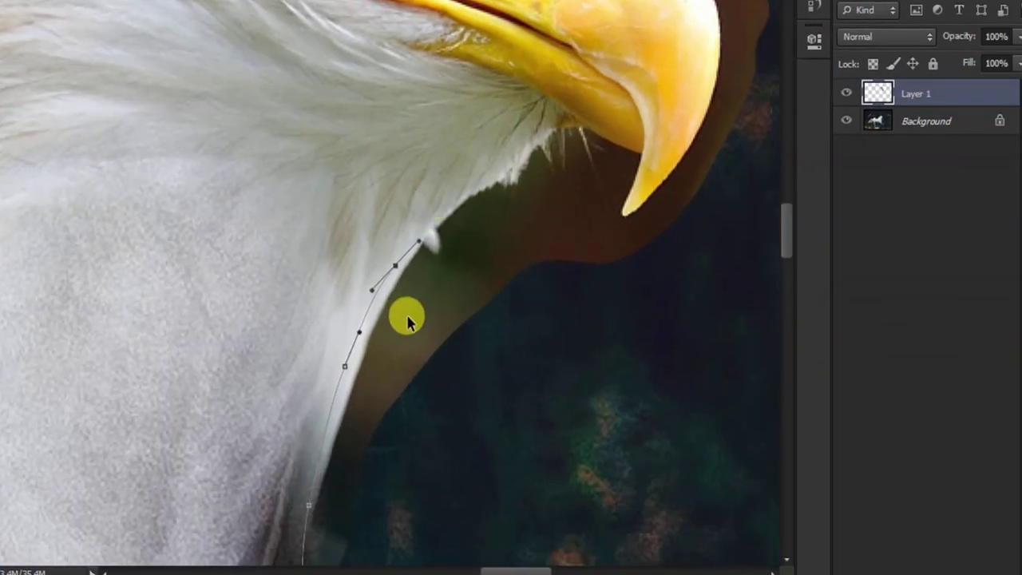
{"action": "key", "text": "ctrl+z"}
{"action": "scroll", "coordinate": [320, 364], "scroll_direction": "down", "scroll_amount": 2}
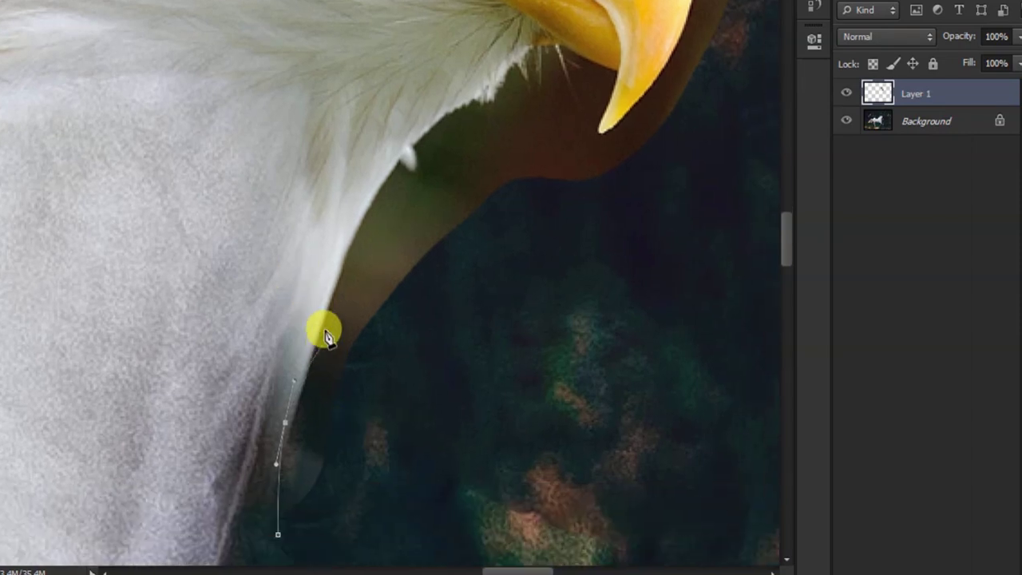
{"action": "left_click", "coordinate": [335, 283]}
{"action": "left_click", "coordinate": [397, 165]}
{"action": "left_click", "coordinate": [443, 116]}
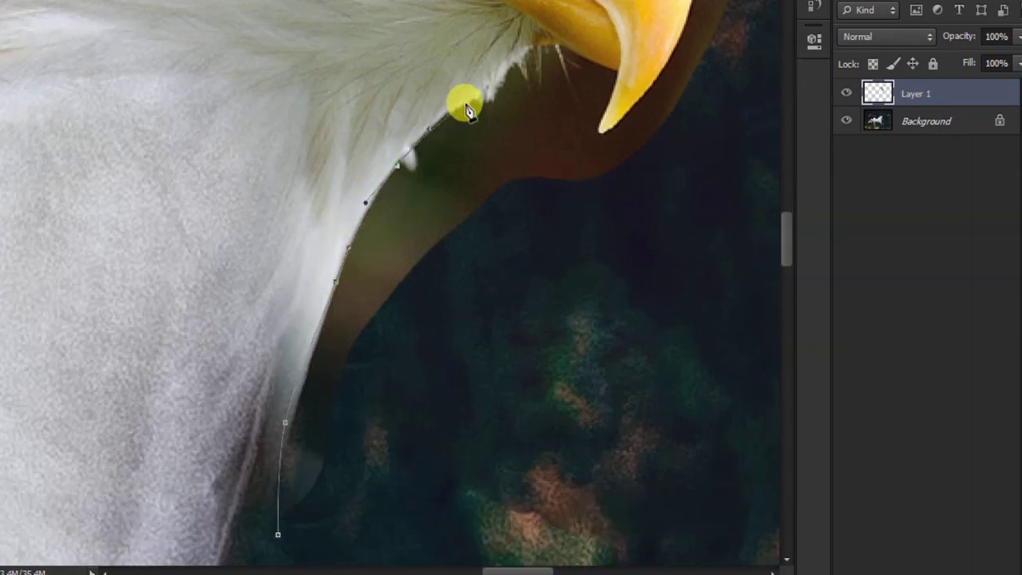
{"action": "left_click", "coordinate": [488, 94]}
Step: Trace the path around the beak tip and along its outer edge
{"action": "left_click", "coordinate": [505, 73]}
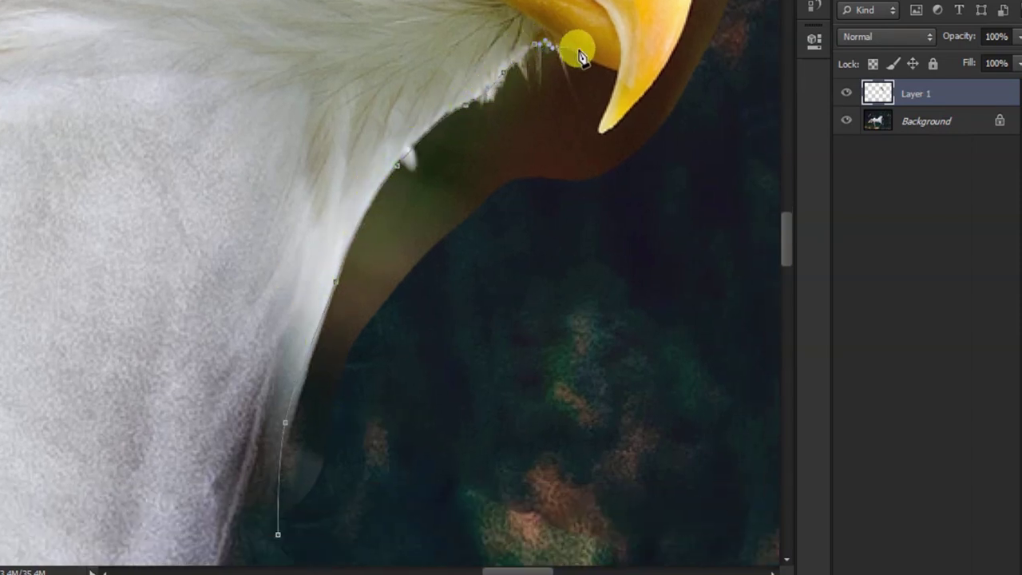
{"action": "left_click", "coordinate": [613, 71]}
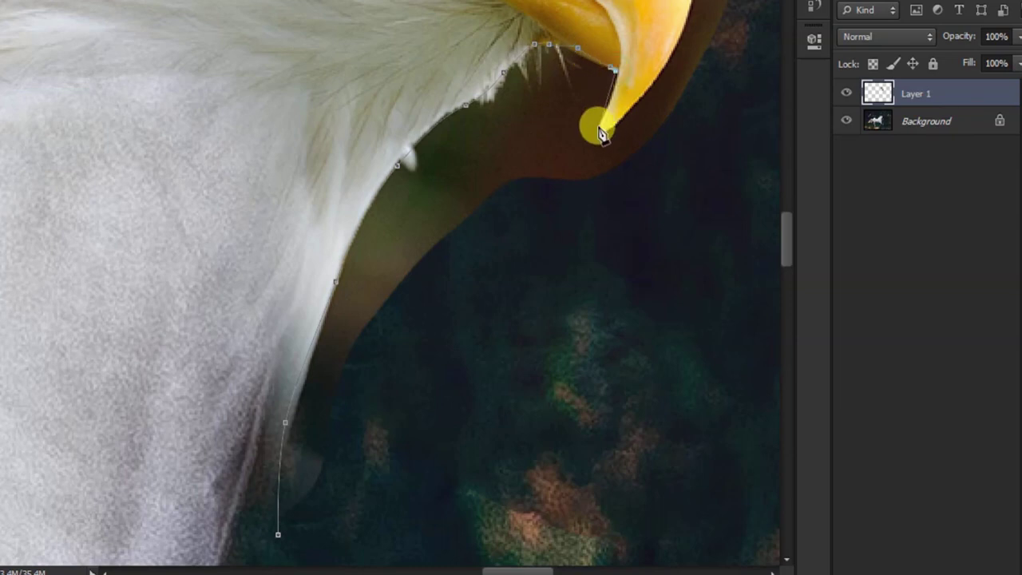
{"action": "left_click", "coordinate": [612, 128]}
{"action": "left_click_drag", "start_coordinate": [675, 21], "coordinate": [527, 192]}
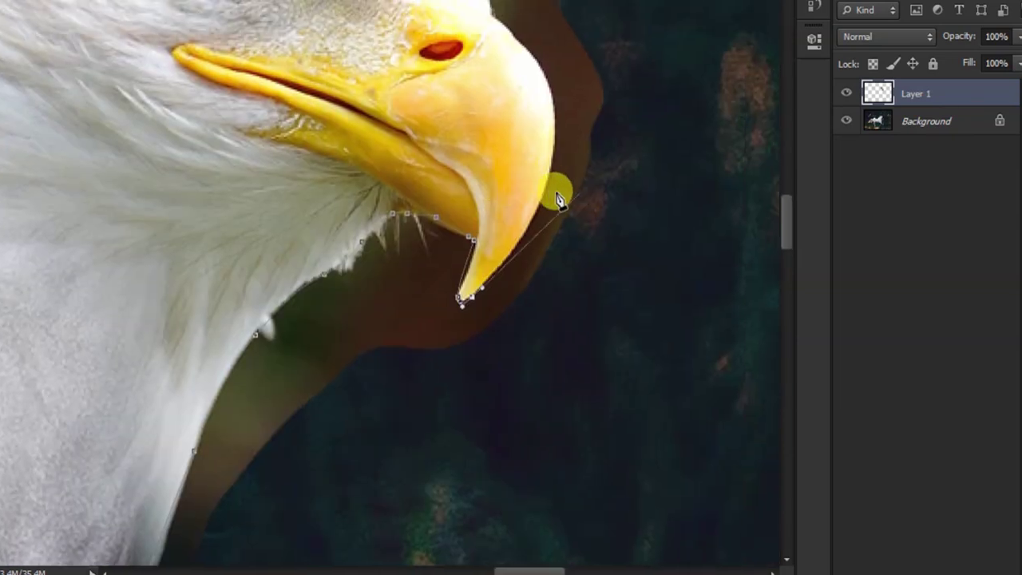
{"action": "left_click", "coordinate": [546, 185]}
{"action": "left_click_drag", "start_coordinate": [546, 82], "coordinate": [535, 60]}
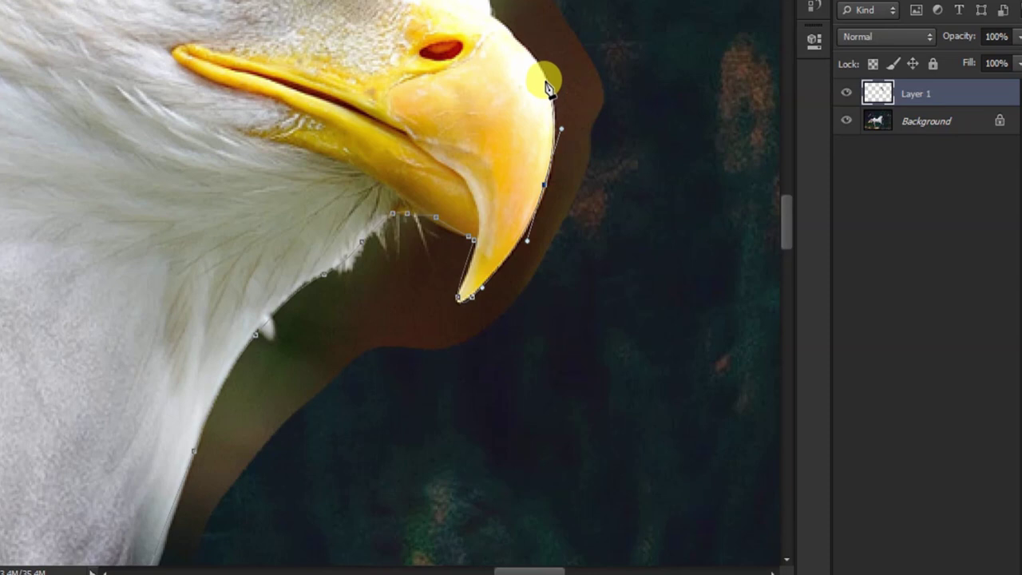
{"action": "left_click_drag", "start_coordinate": [564, 149], "coordinate": [606, 305]}
{"action": "left_click", "coordinate": [550, 190]}
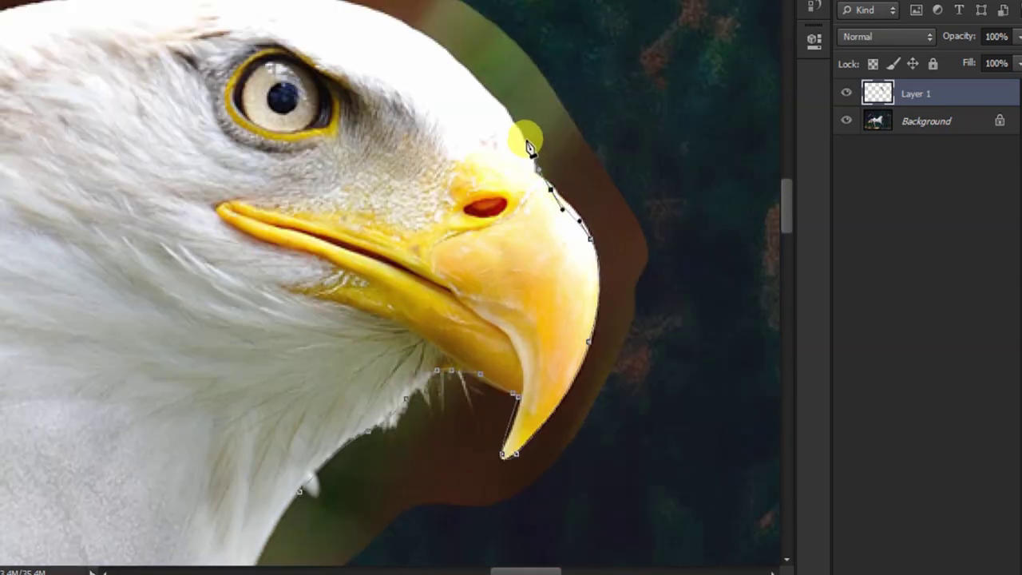
Step: Continue the outline along the top and back of the eagle's head
{"action": "left_click_drag", "start_coordinate": [366, 0], "coordinate": [592, 200]}
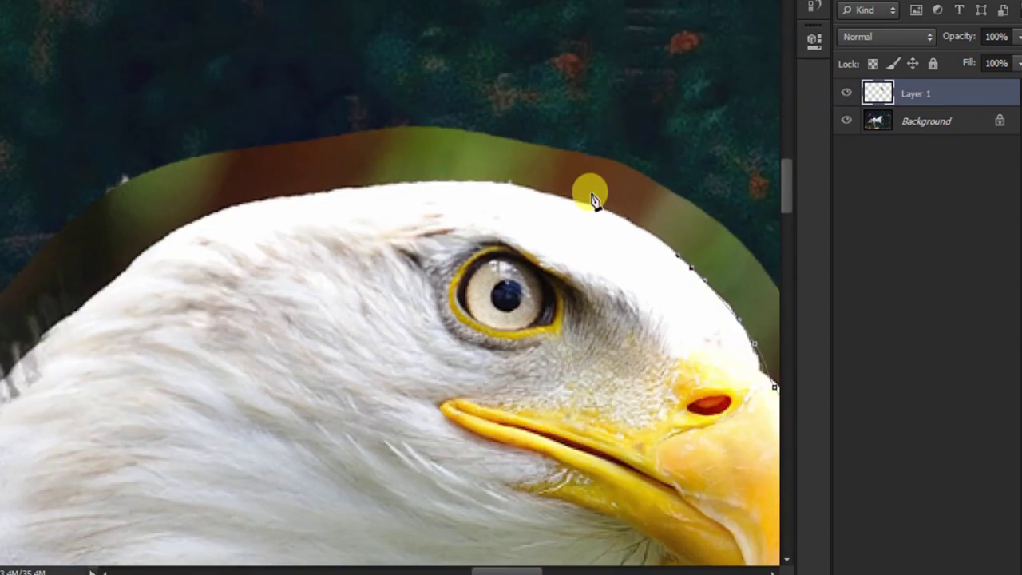
{"action": "left_click", "coordinate": [575, 203]}
{"action": "left_click", "coordinate": [515, 188]}
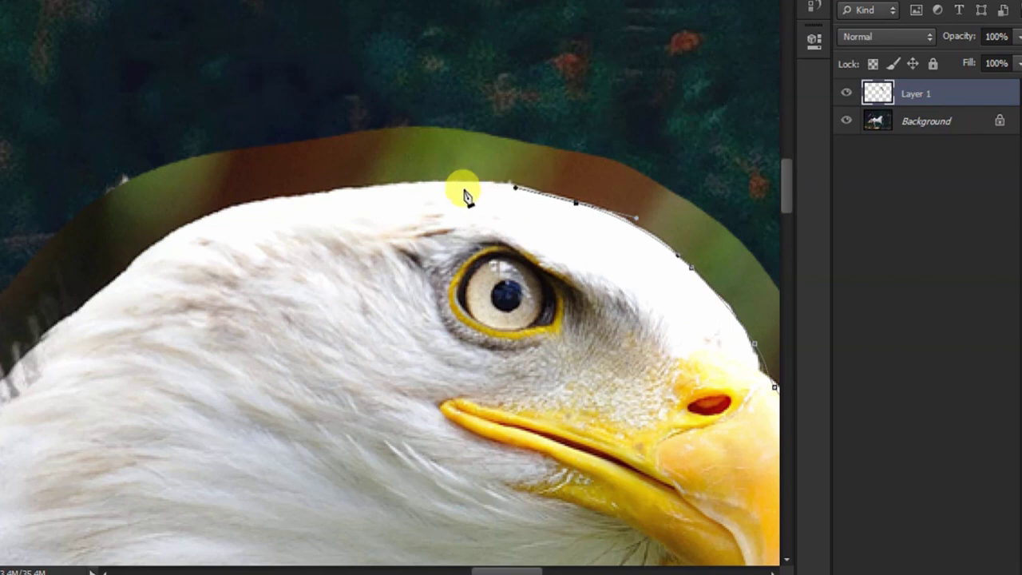
{"action": "left_click", "coordinate": [474, 184]}
{"action": "left_click", "coordinate": [429, 184]}
{"action": "left_click", "coordinate": [370, 188]}
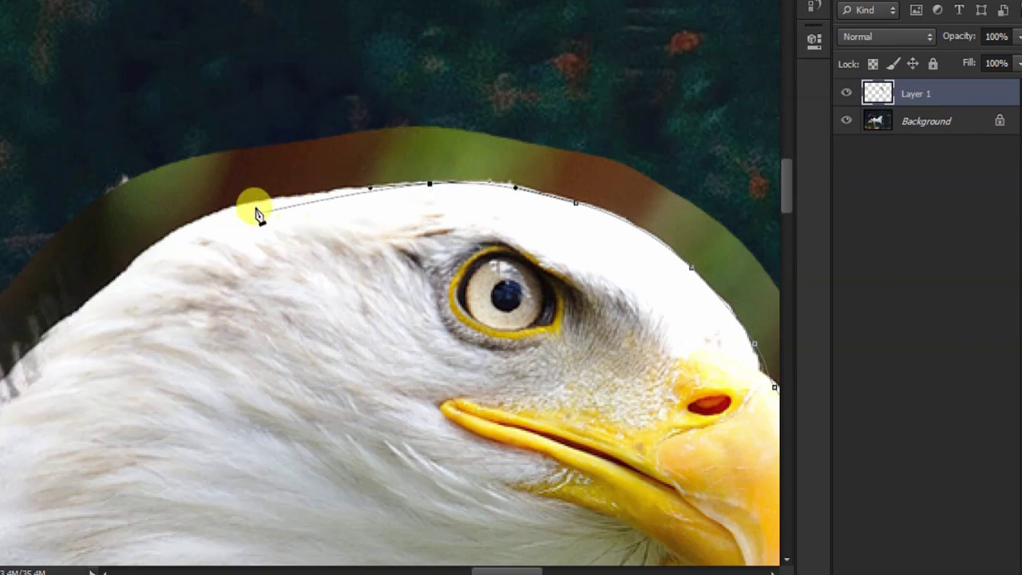
{"action": "left_click", "coordinate": [249, 201]}
{"action": "left_click_drag", "start_coordinate": [166, 242], "coordinate": [407, 150]}
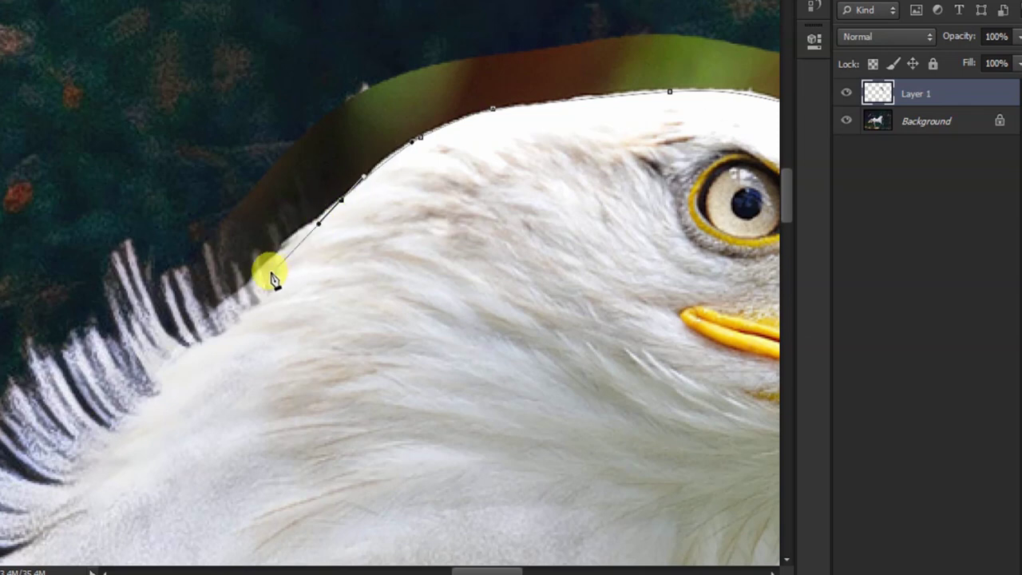
{"action": "left_click", "coordinate": [249, 280]}
Step: Curve the outline around the fringe past beak and neck, close it, and make a selection
{"action": "left_click_drag", "start_coordinate": [168, 171], "coordinate": [223, 98]}
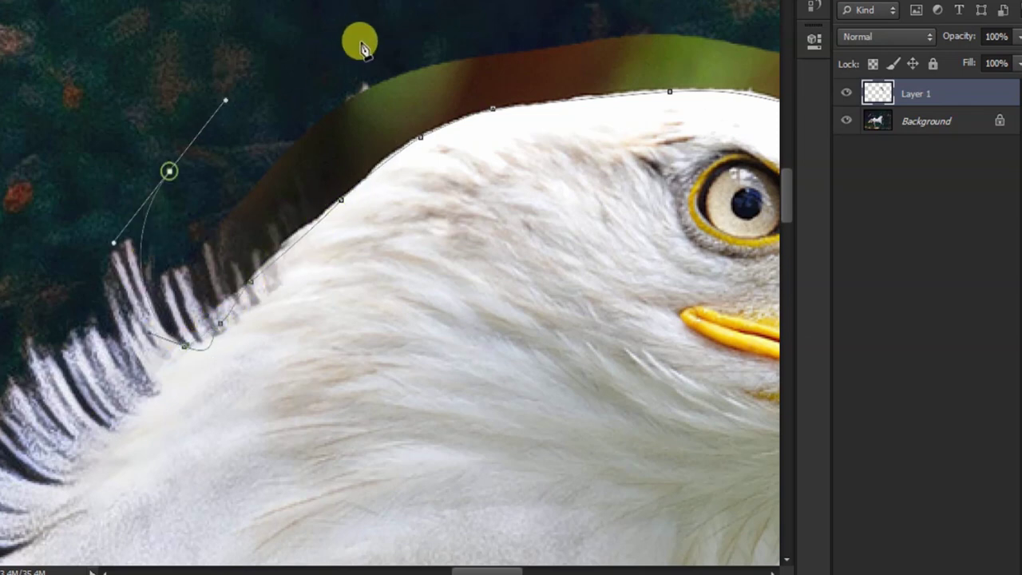
{"action": "mouse_move", "coordinate": [420, 36]}
{"action": "left_mouse_down"}
{"action": "mouse_move", "coordinate": [315, 175]}
{"action": "mouse_move", "coordinate": [455, 218]}
{"action": "left_mouse_up"}
{"action": "left_click_drag", "start_coordinate": [538, 263], "coordinate": [598, 301]}
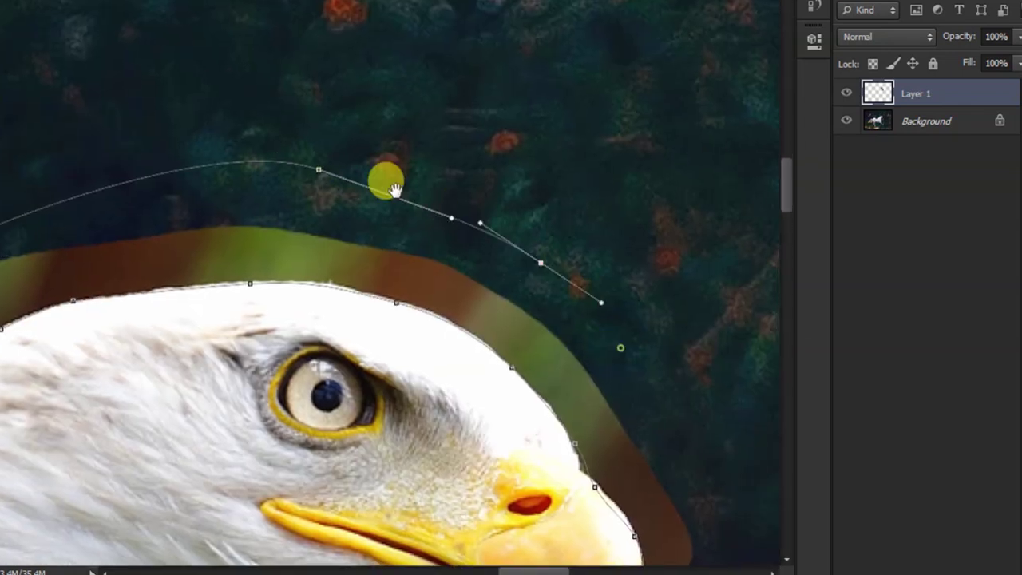
{"action": "left_click_drag", "start_coordinate": [726, 461], "coordinate": [431, 170]}
{"action": "left_click_drag", "start_coordinate": [479, 229], "coordinate": [509, 353]}
{"action": "left_click_drag", "start_coordinate": [451, 437], "coordinate": [676, 136]}
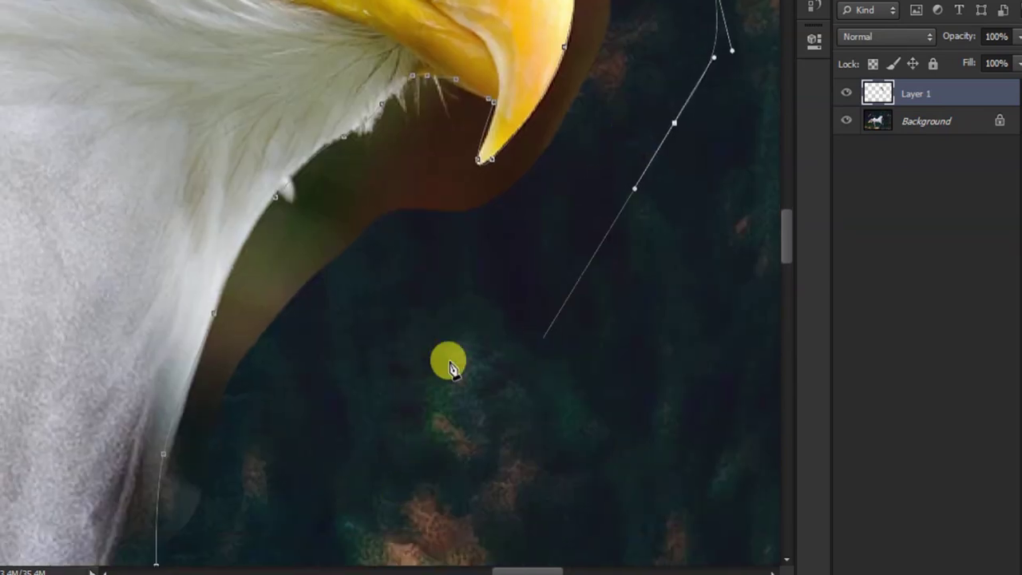
{"action": "left_click_drag", "start_coordinate": [425, 360], "coordinate": [349, 422]}
{"action": "mouse_move", "coordinate": [402, 317]}
{"action": "left_mouse_down"}
{"action": "mouse_move", "coordinate": [422, 257]}
{"action": "mouse_move", "coordinate": [515, 139]}
{"action": "left_mouse_up"}
{"action": "left_click", "coordinate": [277, 396]}
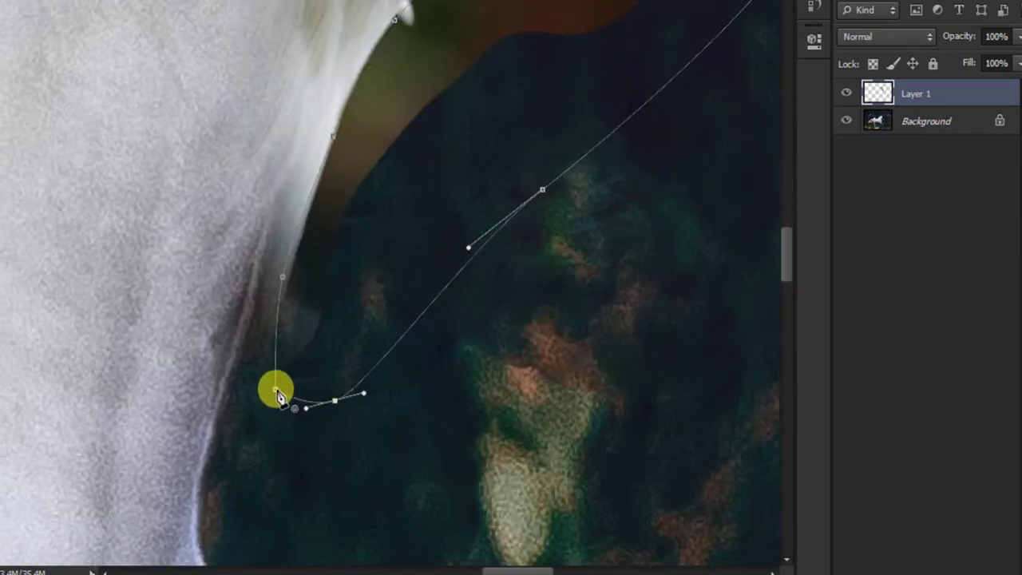
{"action": "left_click", "coordinate": [277, 397]}
{"action": "key", "text": "ctrl+Return"}
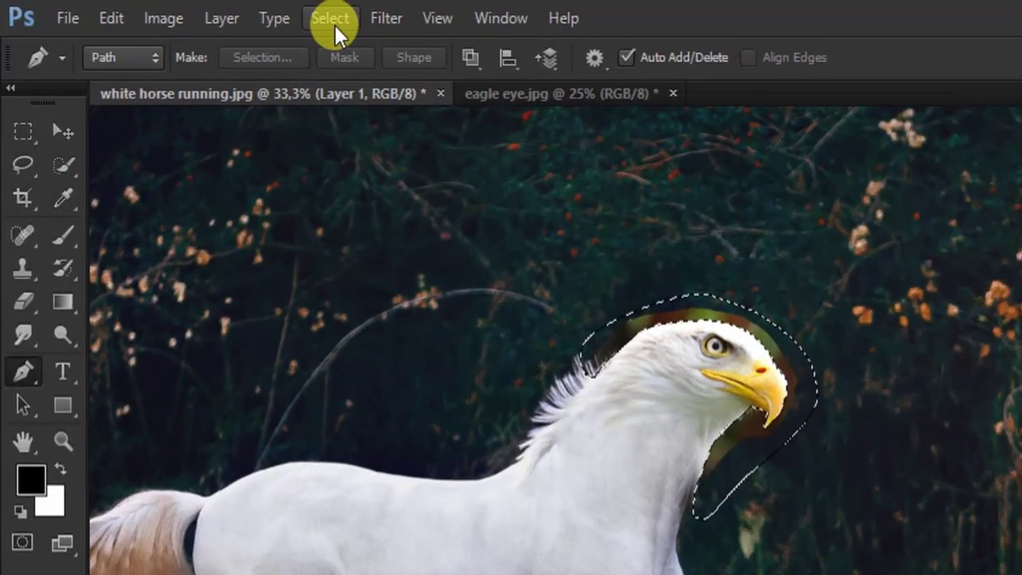
Step: Feather the selection by 1 px, delete the brownish fringe around the eagle's head and beak, and deselect
{"action": "left_click", "coordinate": [334, 22]}
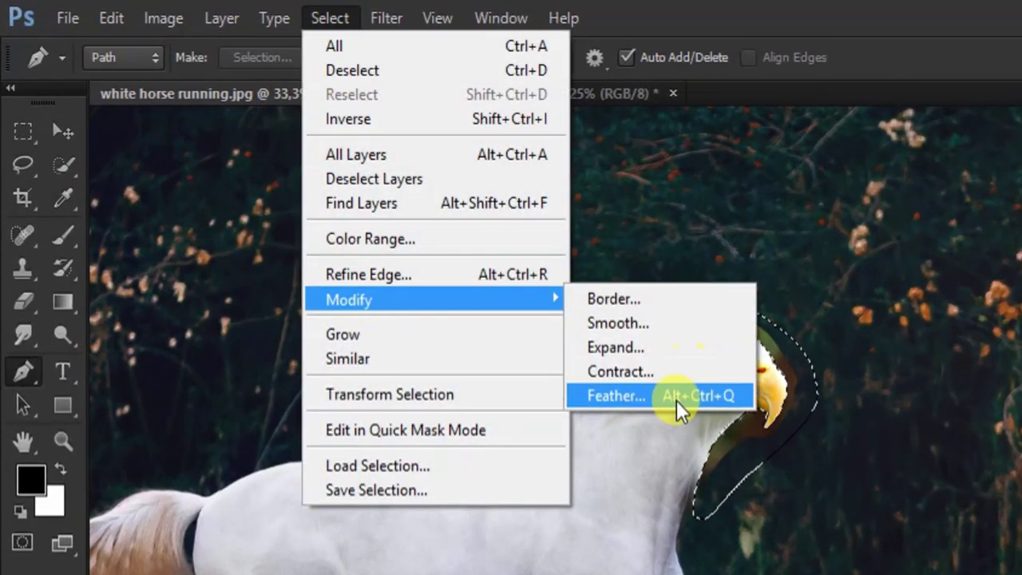
{"action": "left_click", "coordinate": [676, 397]}
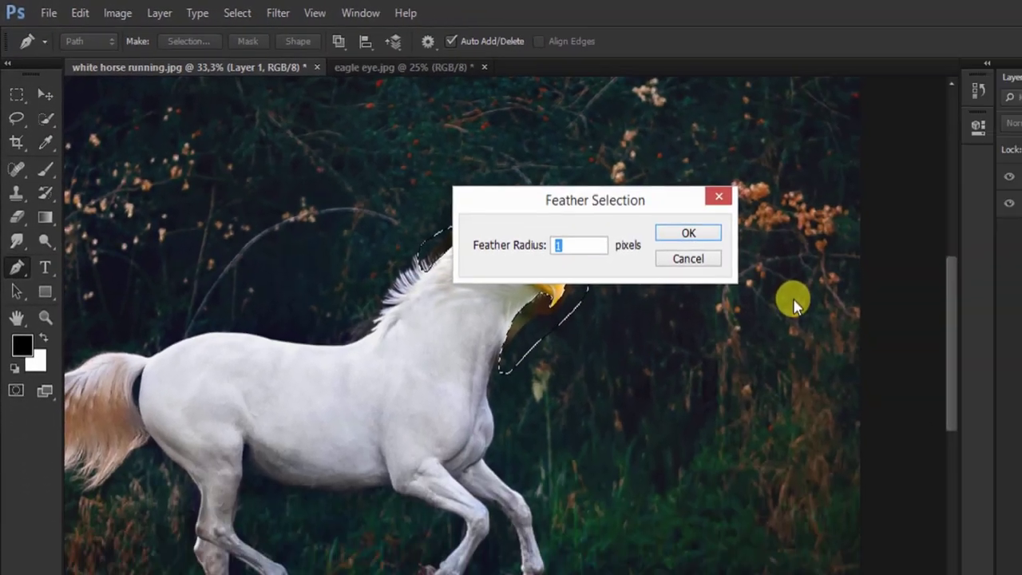
{"action": "key", "text": "Return"}
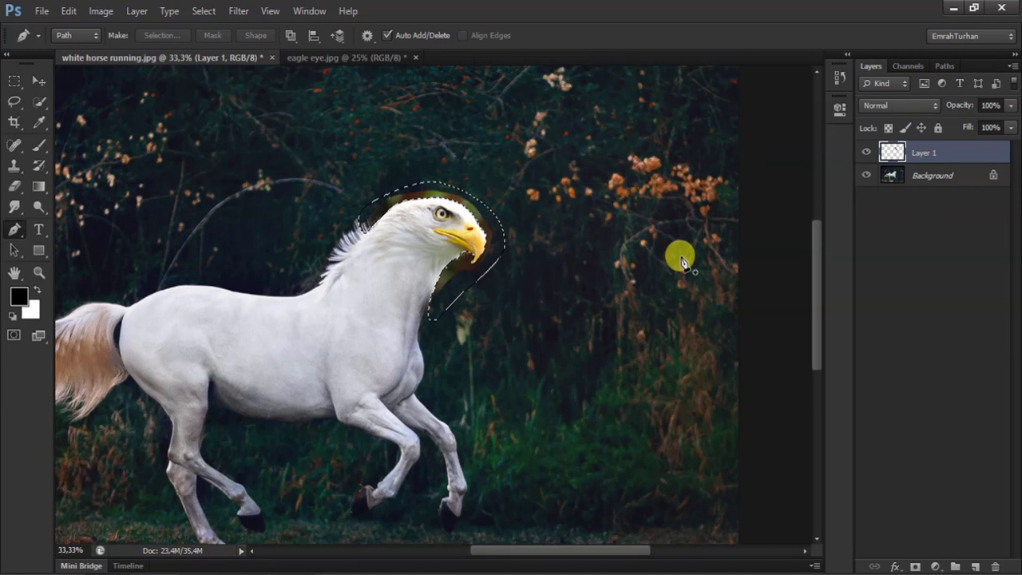
{"action": "scroll", "coordinate": [458, 243], "scroll_direction": "up", "scroll_amount": 1}
{"action": "key", "text": "Delete"}
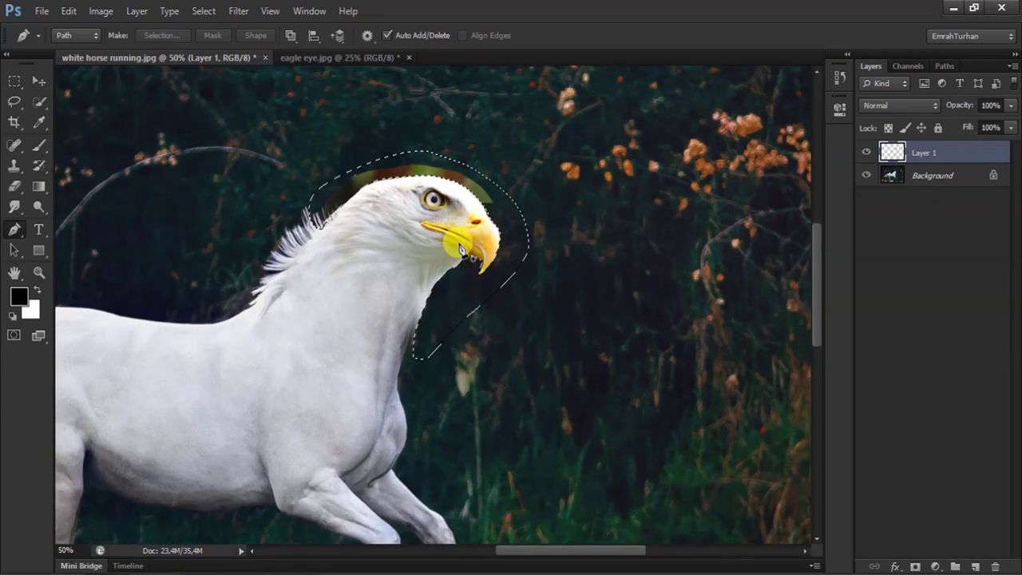
{"action": "key", "text": "Delete"}
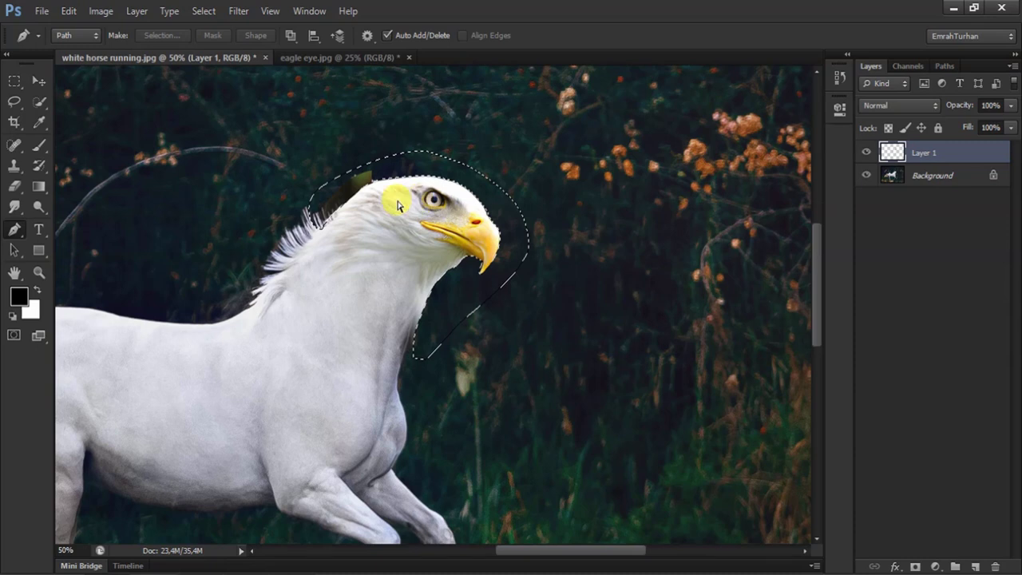
{"action": "key", "text": "ctrl+d"}
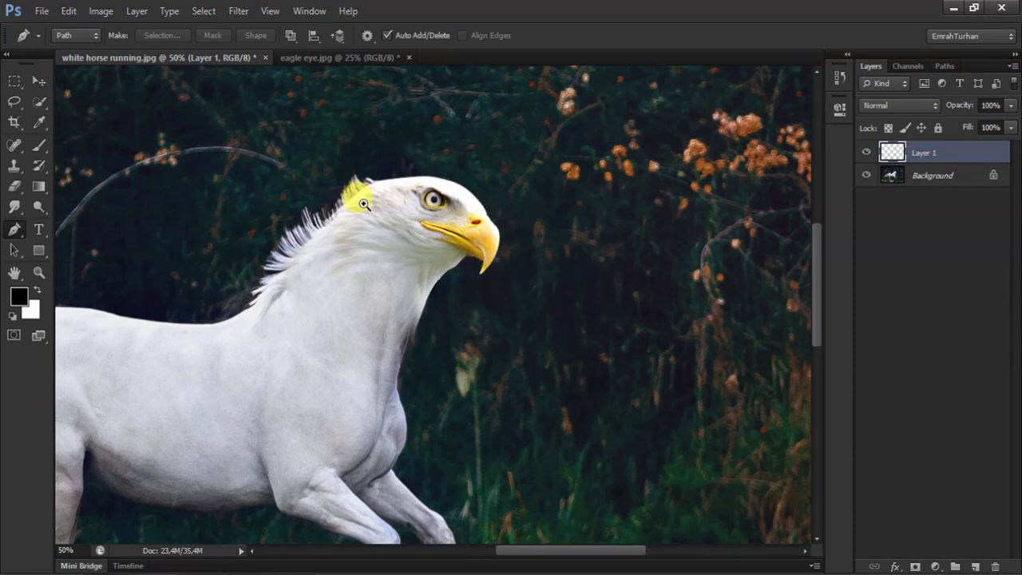
{"action": "scroll", "coordinate": [366, 216], "scroll_direction": "up", "scroll_amount": 1}
{"action": "left_click_drag", "start_coordinate": [426, 282], "coordinate": [506, 286]}
Step: Erase along the eagle's neck seam with a soft 119 px eraser at 30% opacity
{"action": "key", "text": "e"}
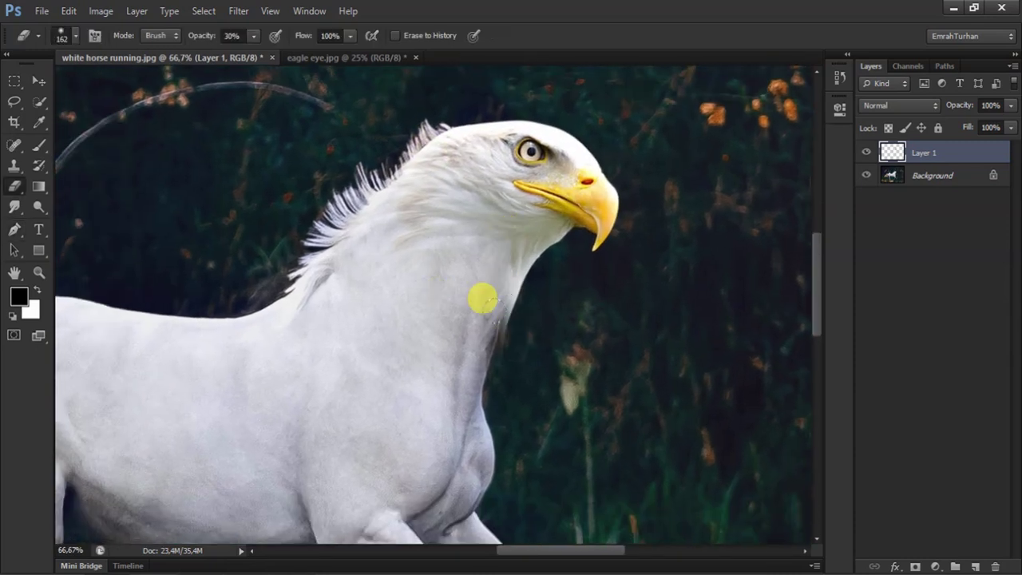
{"action": "right_click", "coordinate": [578, 307]}
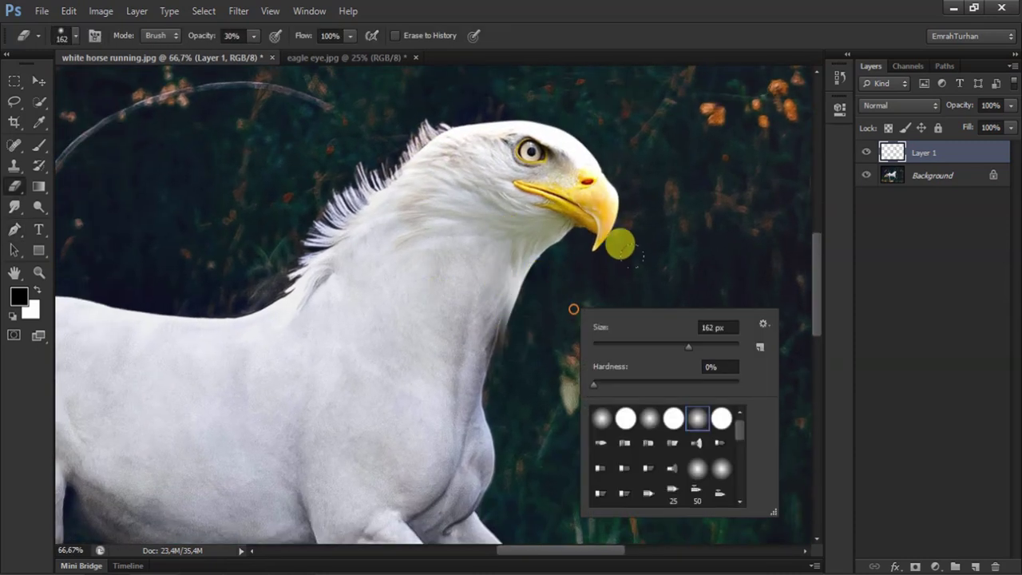
{"action": "left_click", "coordinate": [503, 311]}
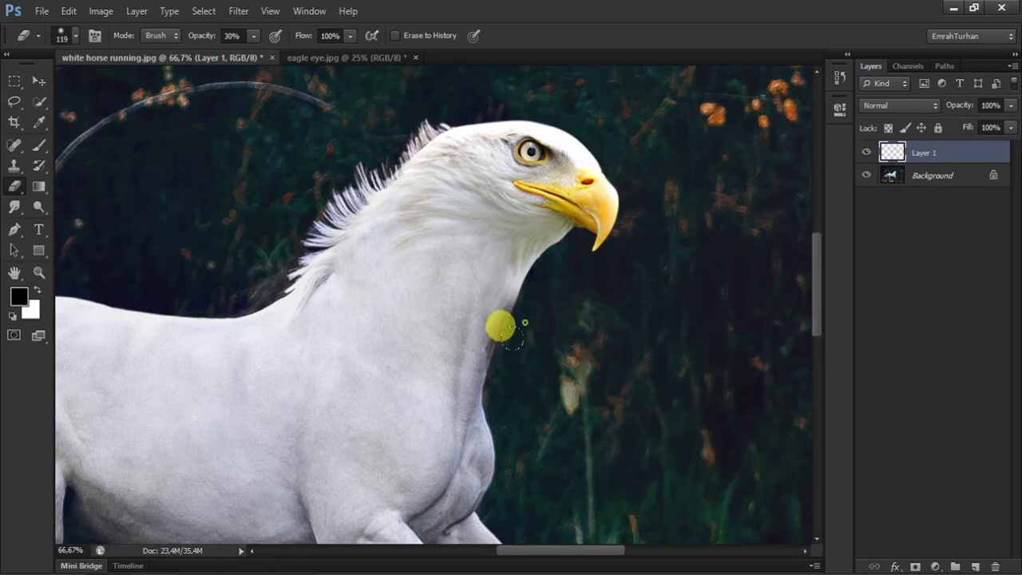
{"action": "mouse_move", "coordinate": [498, 327]}
{"action": "left_mouse_down"}
{"action": "mouse_move", "coordinate": [504, 298]}
{"action": "mouse_move", "coordinate": [589, 289]}
{"action": "left_mouse_up"}
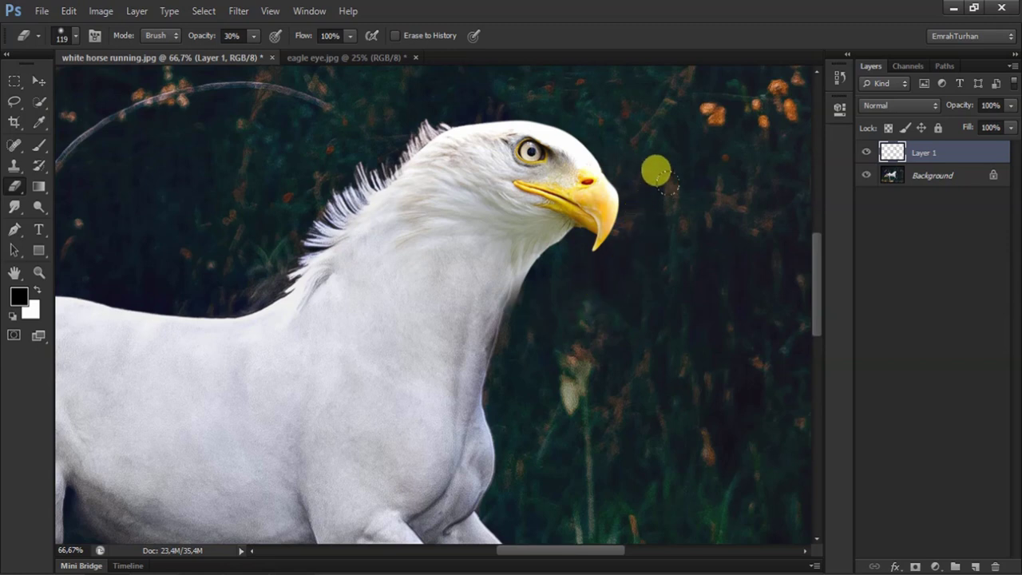
{"action": "key", "text": "ctrl+t"}
Step: Scale the eagle head down to about 98% and commit the resize
{"action": "left_click_drag", "start_coordinate": [621, 118], "coordinate": [586, 150]}
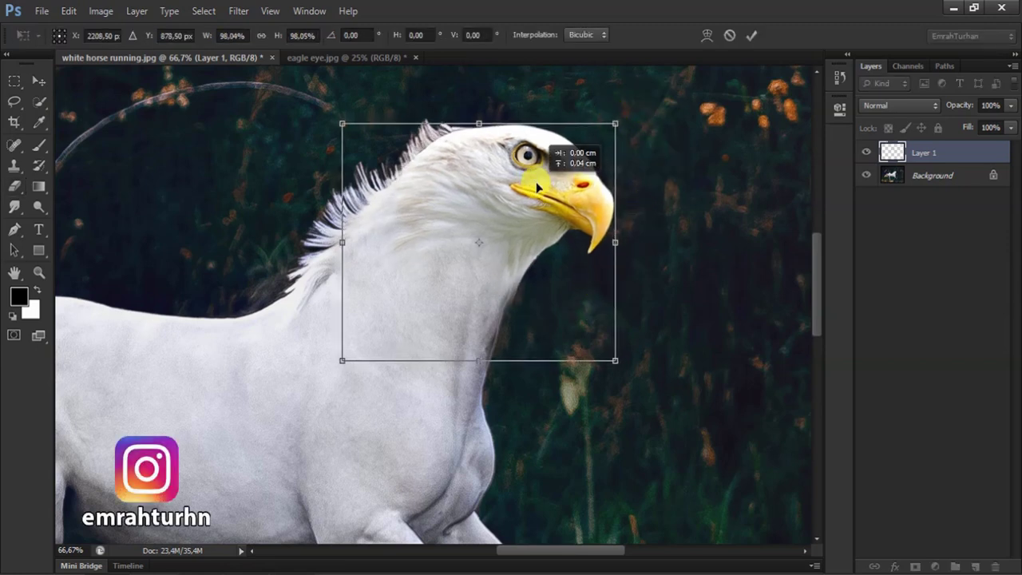
{"action": "key", "text": "Return"}
{"action": "key", "text": "e"}
Step: Nudge the eagle head down with the Move tool and commit a second transform at about 101%
{"action": "key", "text": "v"}
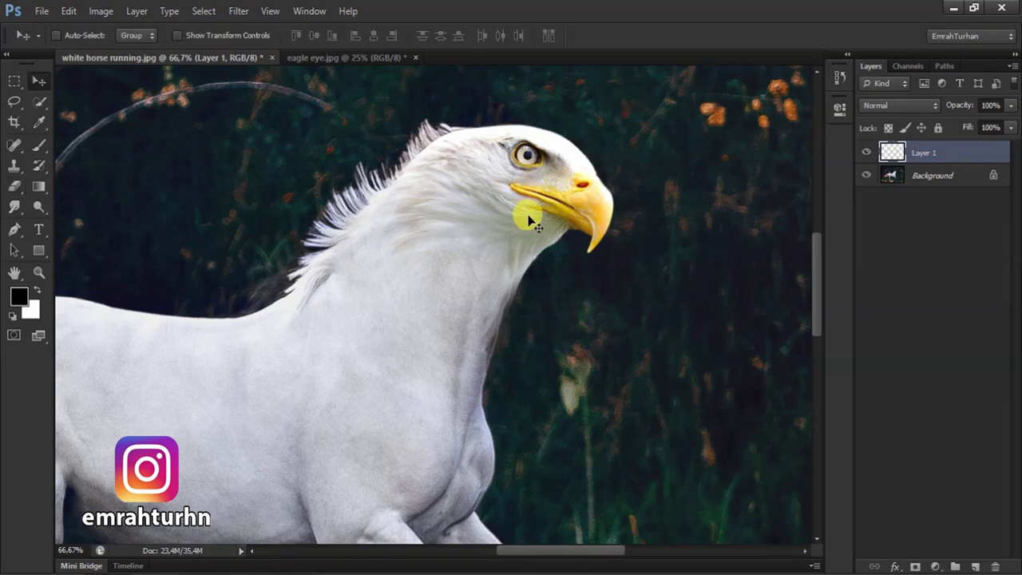
{"action": "key", "text": "Down"}
{"action": "key", "text": "Down"}
{"action": "key", "text": "Down"}
{"action": "key", "text": "Down"}
{"action": "key", "text": "Down"}
{"action": "key", "text": "Down"}
{"action": "key", "text": "Down"}
{"action": "key", "text": "Down"}
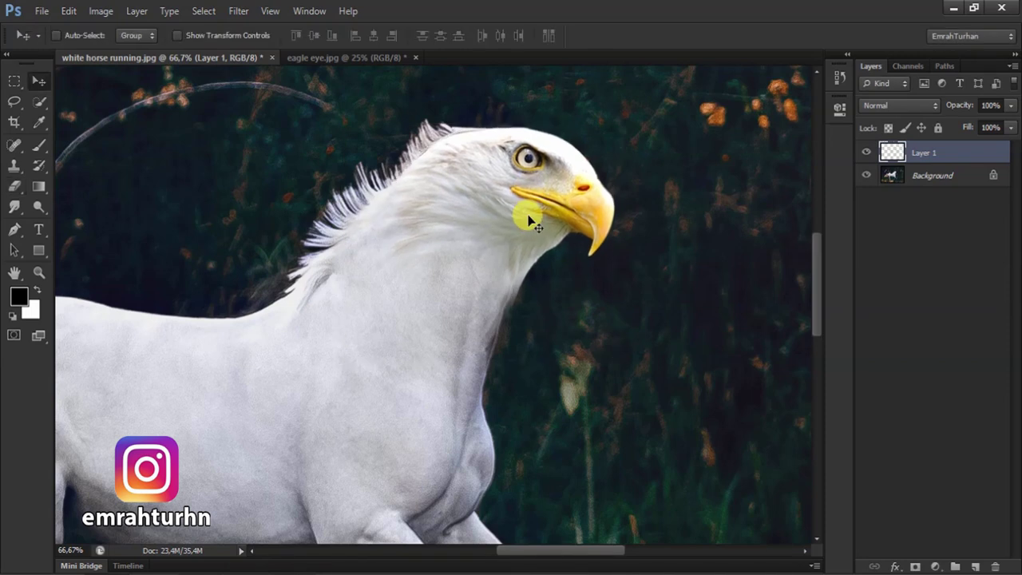
{"action": "key", "text": "ctrl+t"}
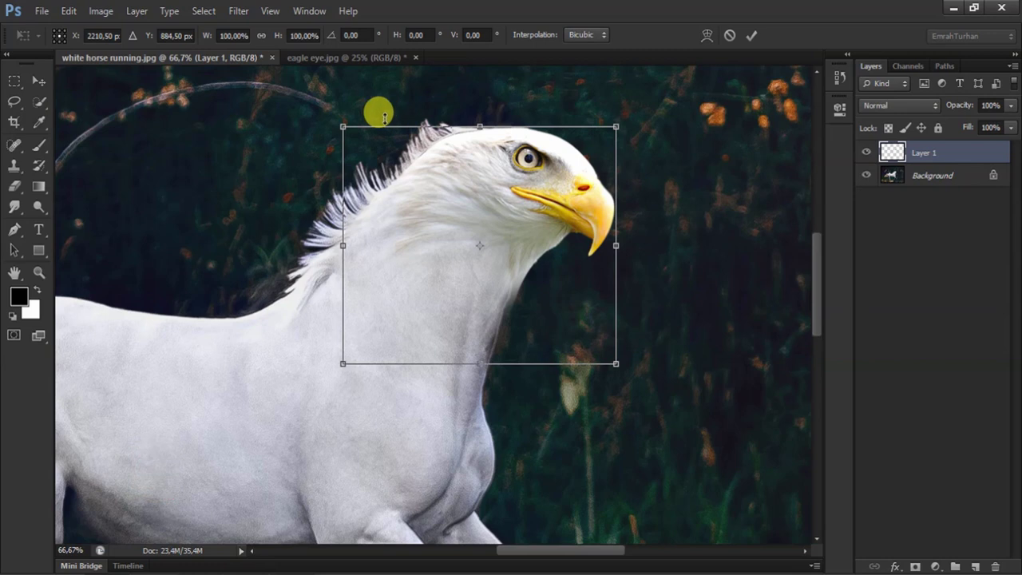
{"action": "left_click", "coordinate": [338, 119]}
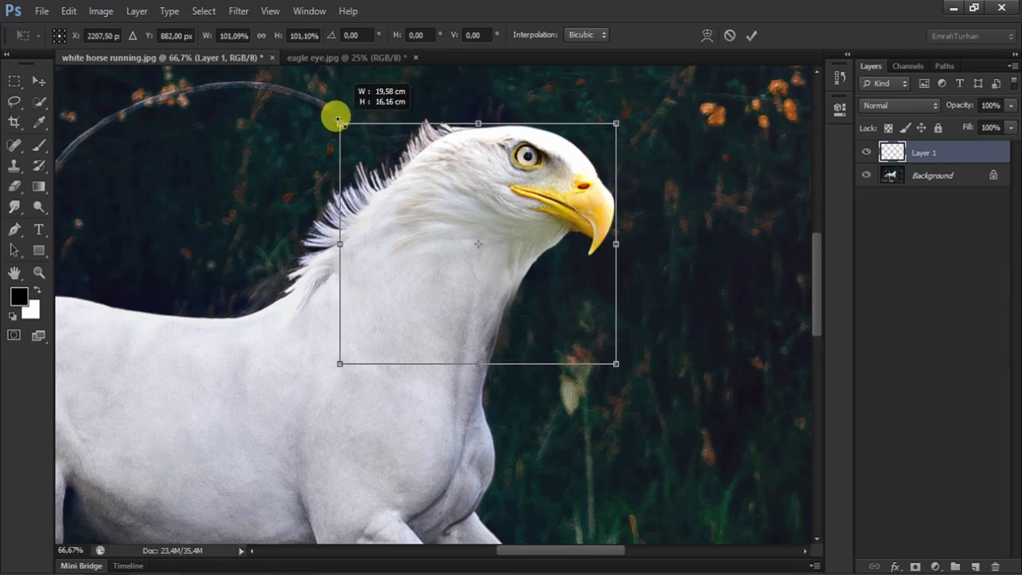
{"action": "double_click", "coordinate": [451, 159]}
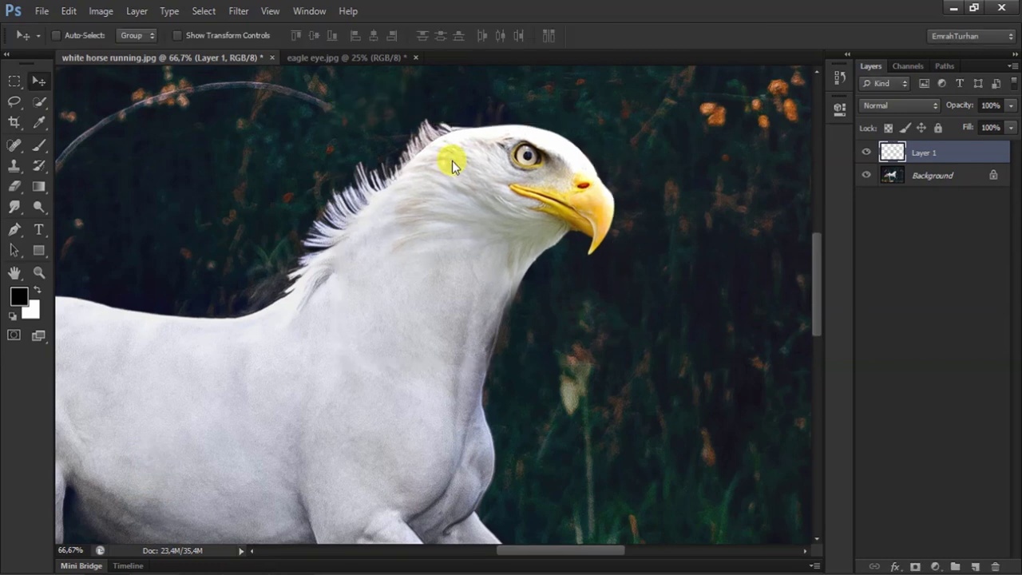
{"action": "left_click", "coordinate": [545, 352]}
Step: Smooth the eagle-horse neck join on Layer 1 with a soft 76 px eraser at 30% opacity
{"action": "key", "text": "e"}
{"action": "right_click", "coordinate": [561, 299]}
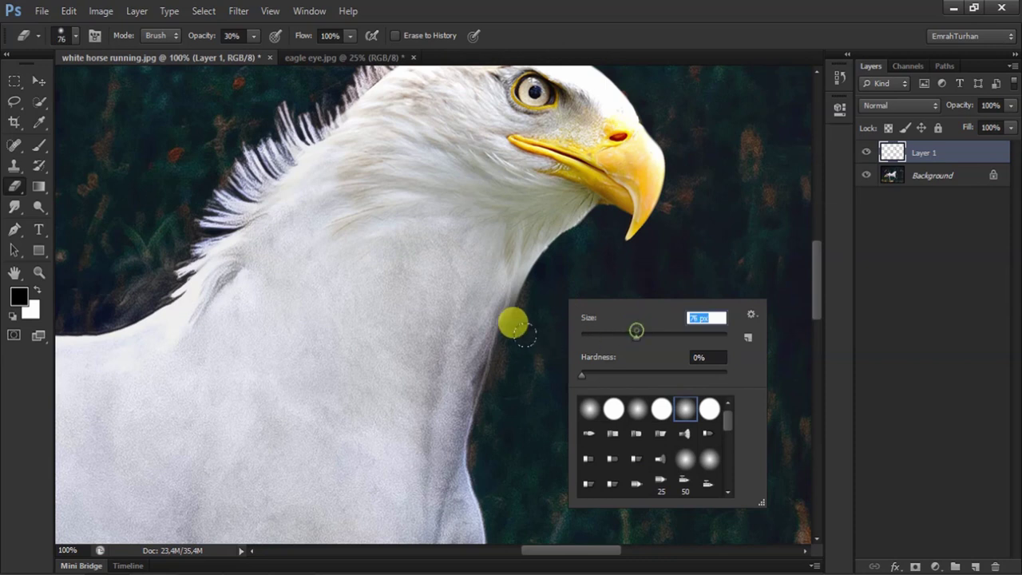
{"action": "key", "text": "Return"}
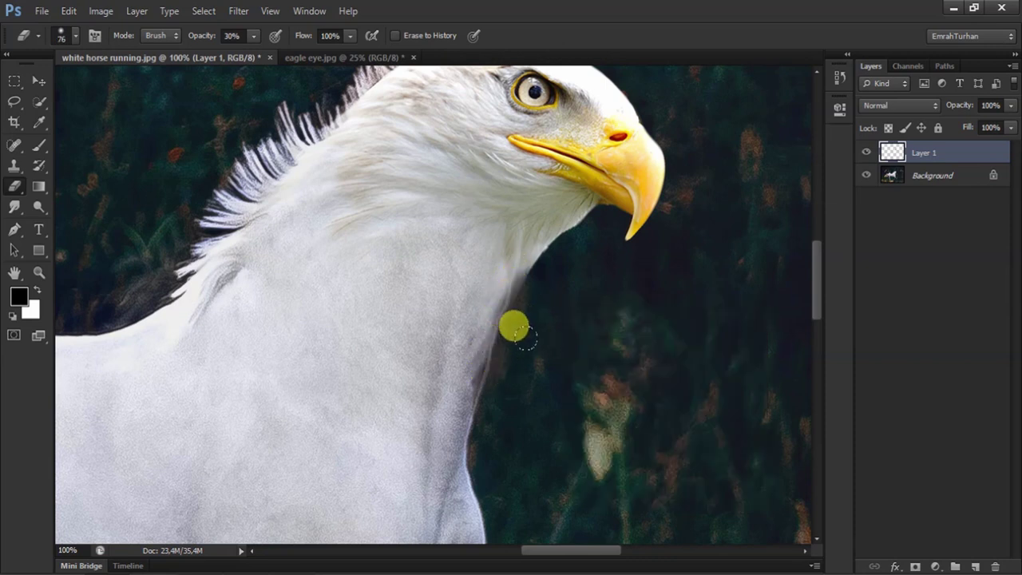
{"action": "scroll", "coordinate": [527, 355], "scroll_direction": "down", "scroll_amount": 1}
{"action": "scroll", "coordinate": [538, 365], "scroll_direction": "down", "scroll_amount": 2}
{"action": "scroll", "coordinate": [538, 365], "scroll_direction": "down", "scroll_amount": 1}
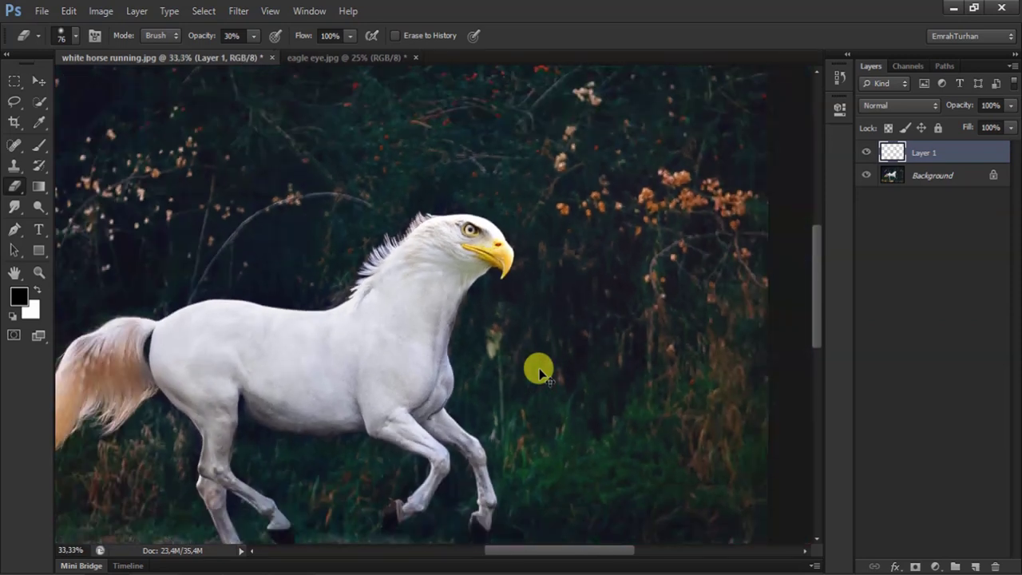
{"action": "scroll", "coordinate": [539, 372], "scroll_direction": "down", "scroll_amount": 1}
{"action": "scroll", "coordinate": [510, 359], "scroll_direction": "up", "scroll_amount": 1}
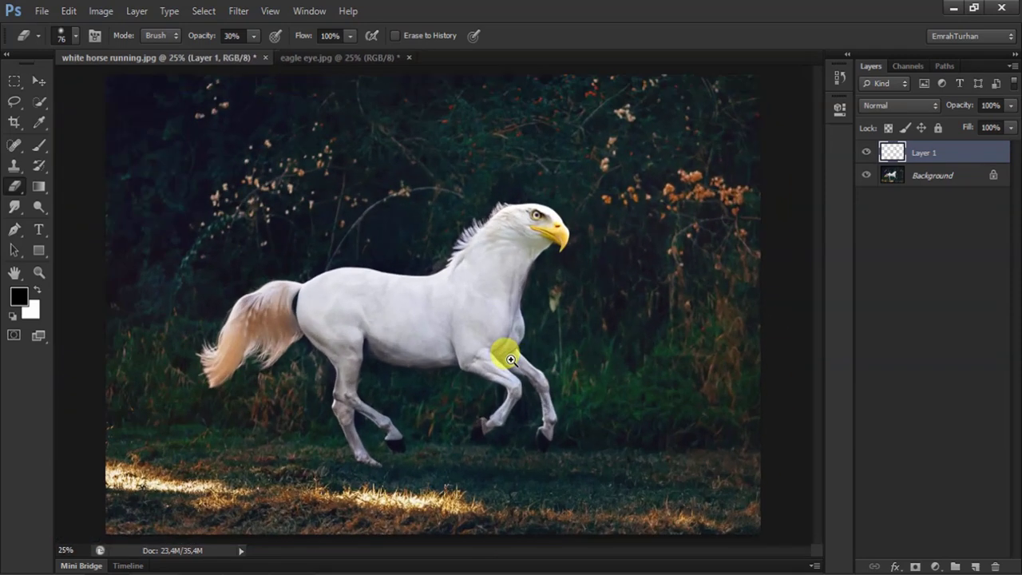
{"action": "scroll", "coordinate": [502, 354], "scroll_direction": "up", "scroll_amount": 1}
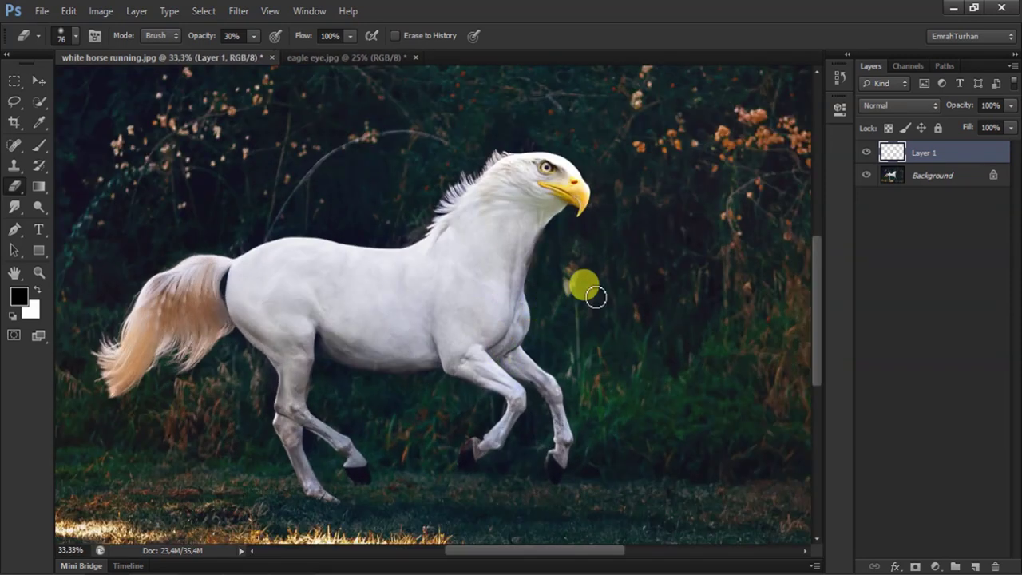
{"action": "scroll", "coordinate": [591, 295], "scroll_direction": "down", "scroll_amount": 1}
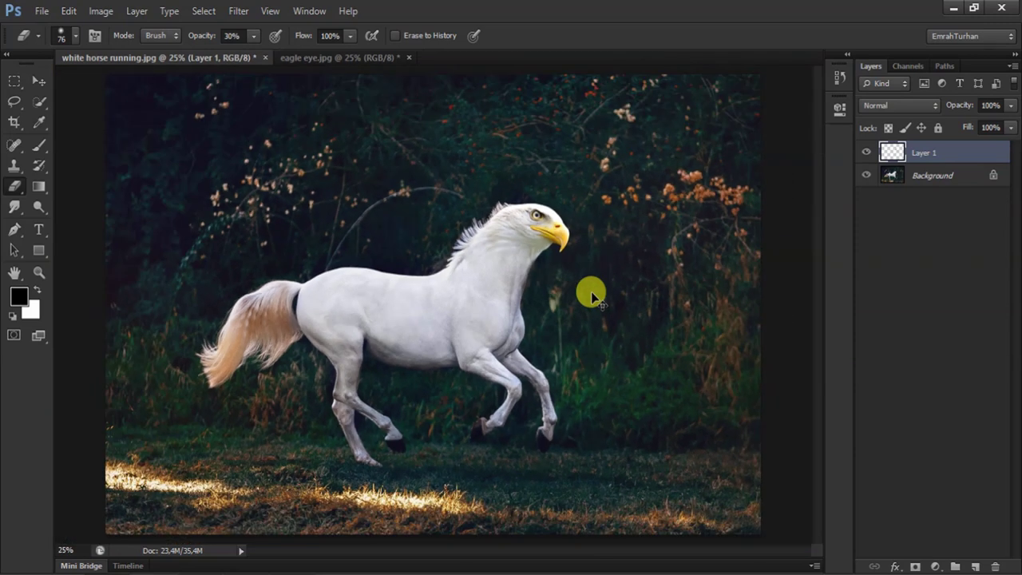
{"action": "scroll", "coordinate": [591, 296], "scroll_direction": "down", "scroll_amount": 1}
{"action": "scroll", "coordinate": [373, 438], "scroll_direction": "up", "scroll_amount": 1}
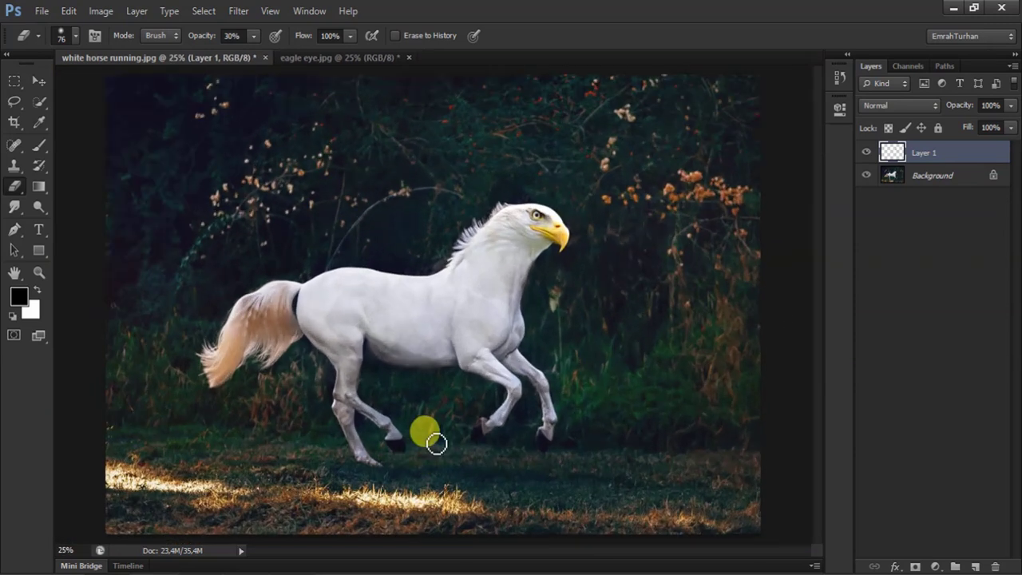
{"action": "scroll", "coordinate": [431, 439], "scroll_direction": "down", "scroll_amount": 1}
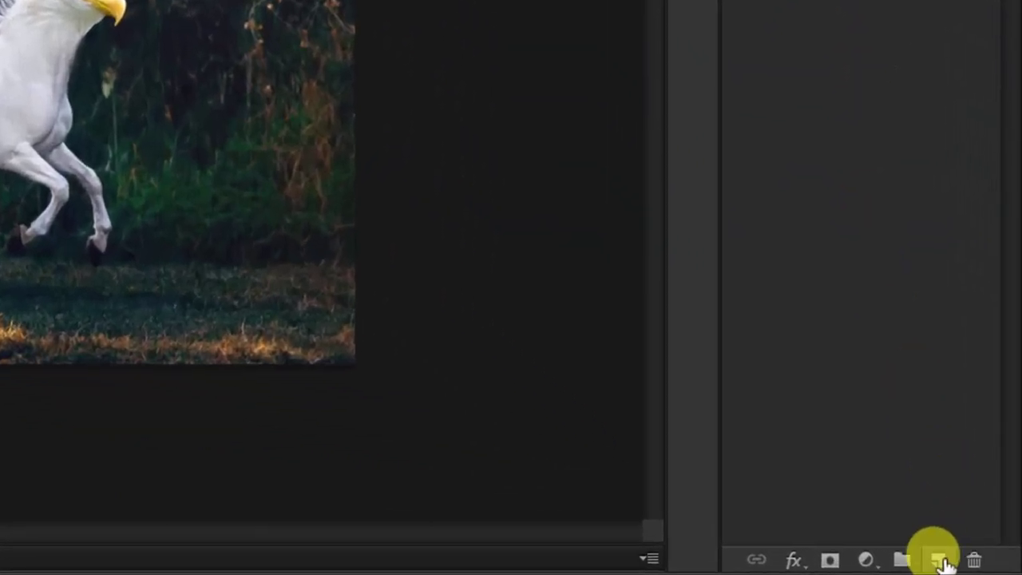
Step: Add a new Layer 2 and marquee the grass strip along the image bottom
{"action": "left_click", "coordinate": [975, 566]}
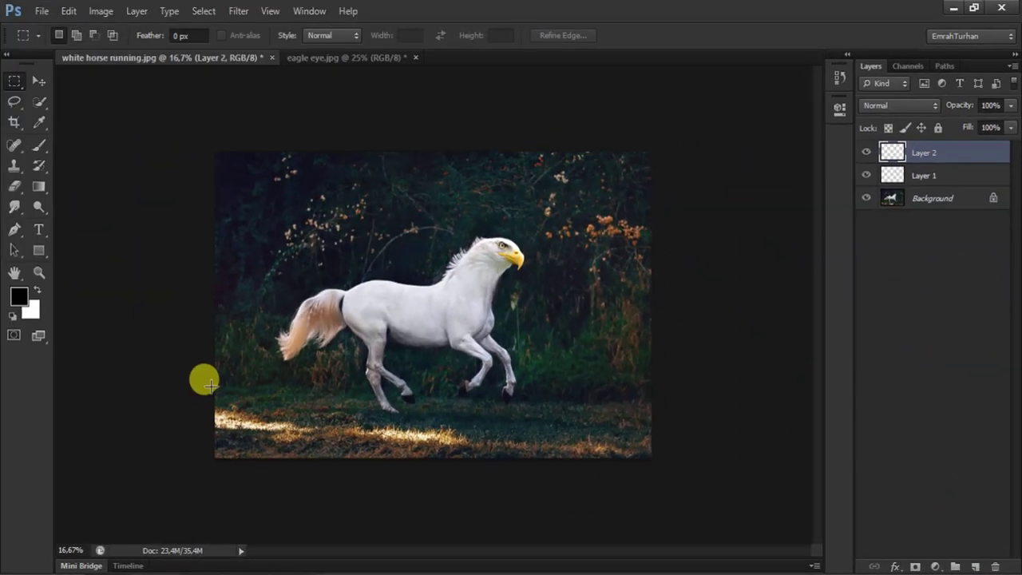
{"action": "mouse_move", "coordinate": [211, 387]}
{"action": "left_mouse_down"}
{"action": "mouse_move", "coordinate": [351, 451]}
{"action": "mouse_move", "coordinate": [663, 463]}
{"action": "left_mouse_up"}
{"action": "left_click", "coordinate": [300, 357]}
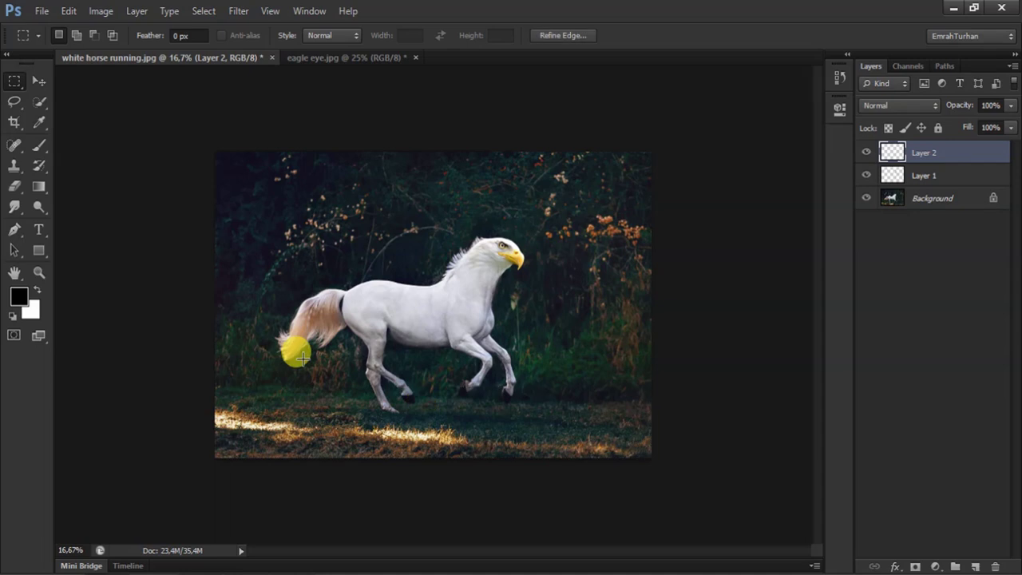
Step: Paint the bottom strip solid orange-yellow #f9bd2c and deselect
{"action": "left_click", "coordinate": [19, 297]}
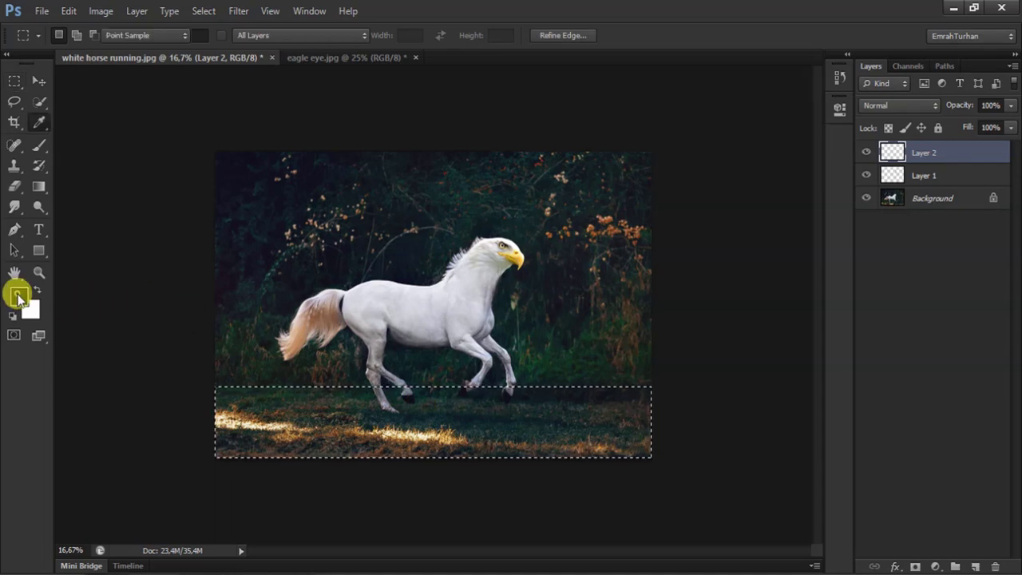
{"action": "left_click_drag", "start_coordinate": [526, 309], "coordinate": [524, 319]}
{"action": "left_click", "coordinate": [452, 142]}
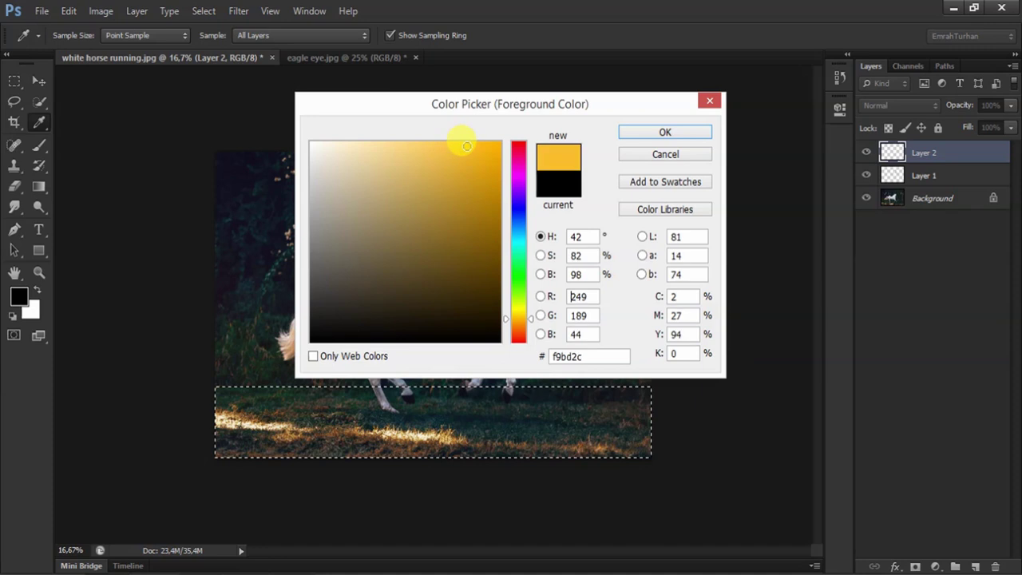
{"action": "left_click", "coordinate": [643, 132]}
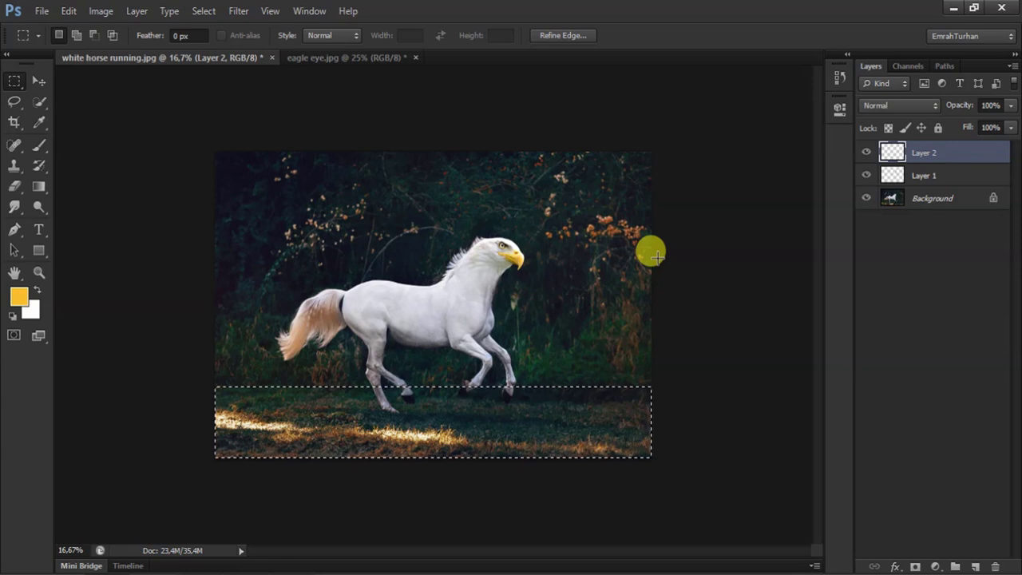
{"action": "mouse_move", "coordinate": [431, 361]}
{"action": "left_mouse_down"}
{"action": "mouse_move", "coordinate": [468, 422]}
{"action": "mouse_move", "coordinate": [198, 411]}
{"action": "left_mouse_up"}
{"action": "left_click_drag", "start_coordinate": [611, 447], "coordinate": [628, 440]}
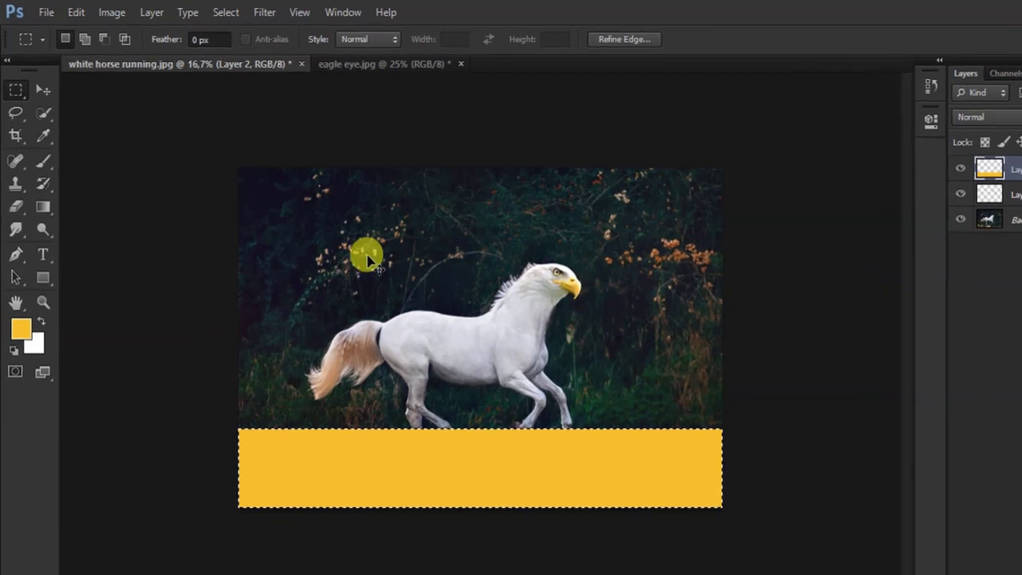
{"action": "key", "text": "ctrl+d"}
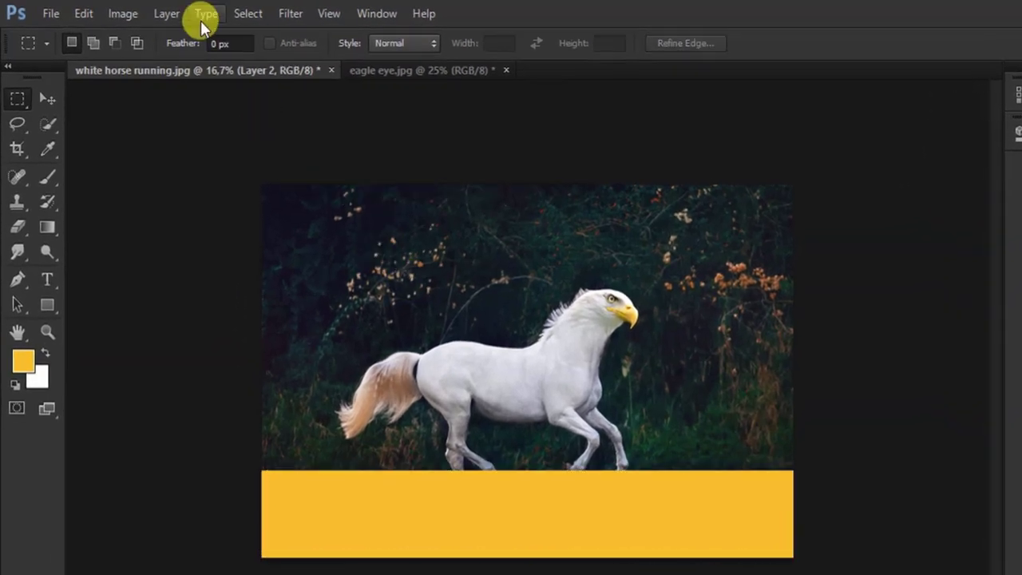
Step: Apply a 300 px Gaussian Blur to the yellow band
{"action": "left_click", "coordinate": [280, 16]}
{"action": "mouse_move", "coordinate": [308, 206]}
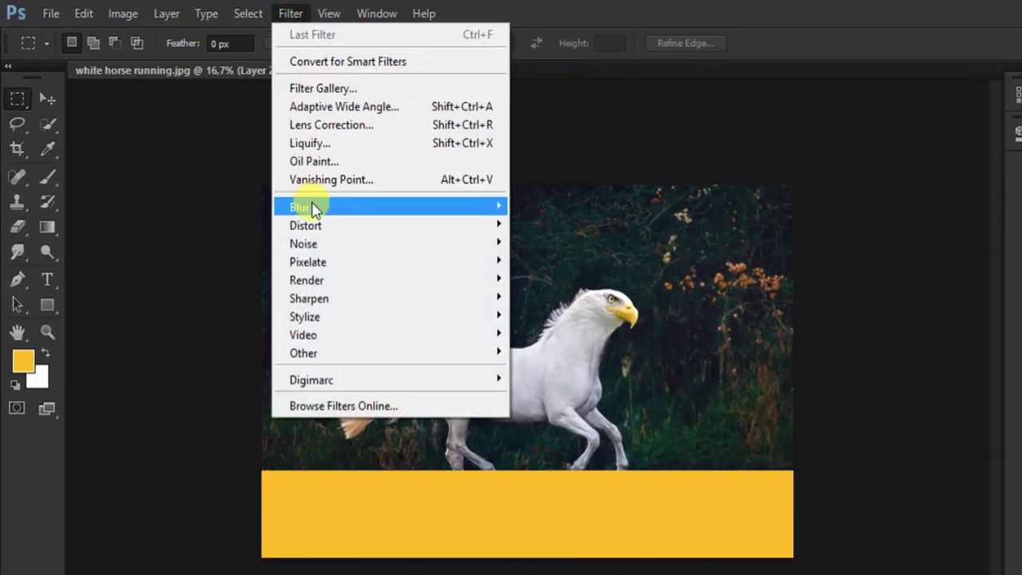
{"action": "left_click", "coordinate": [581, 342]}
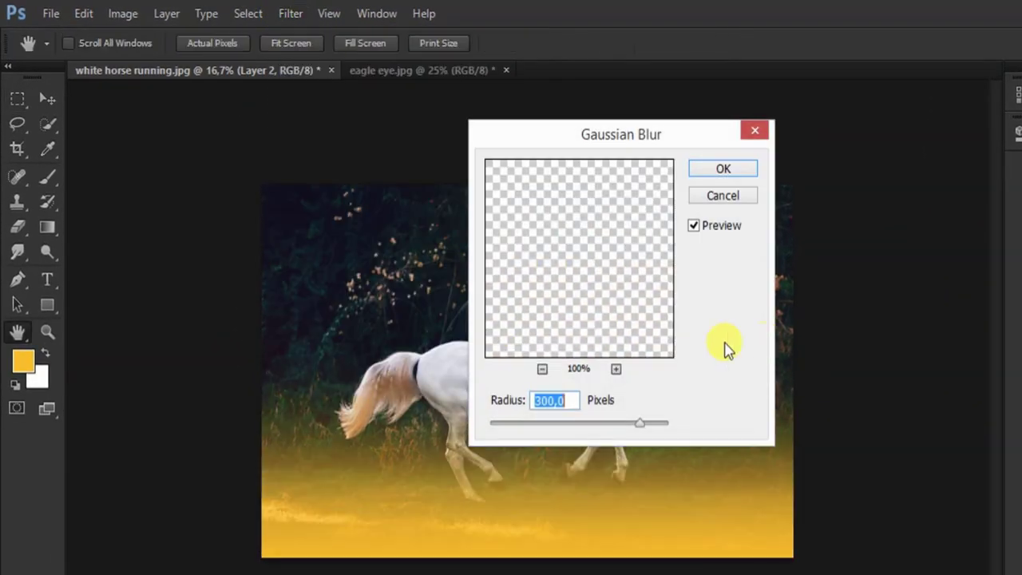
{"action": "left_click_drag", "start_coordinate": [621, 144], "coordinate": [898, 157]}
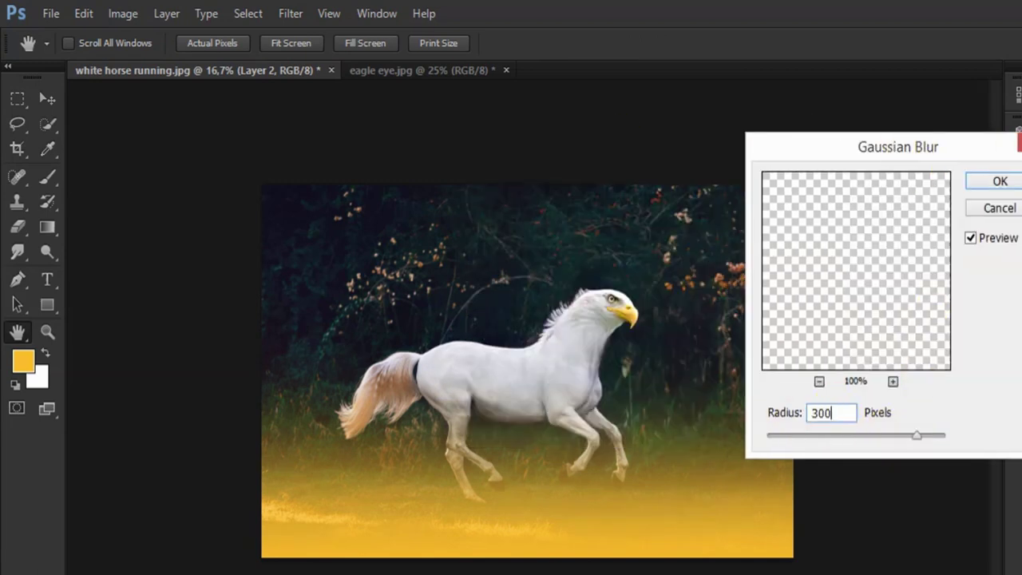
{"action": "left_click", "coordinate": [999, 183]}
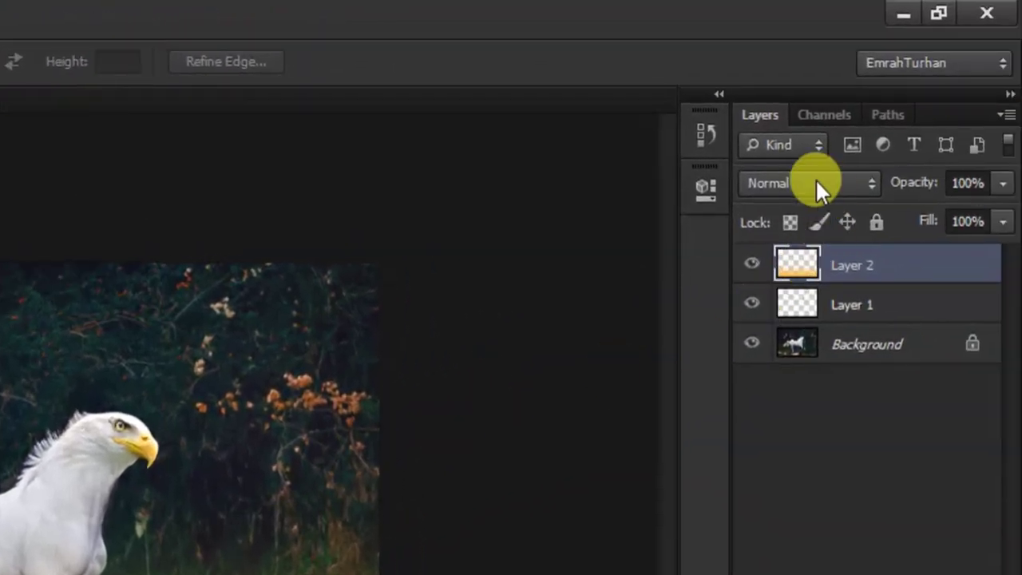
Step: Set Layer 2's blend mode to Overlay
{"action": "left_click", "coordinate": [815, 178]}
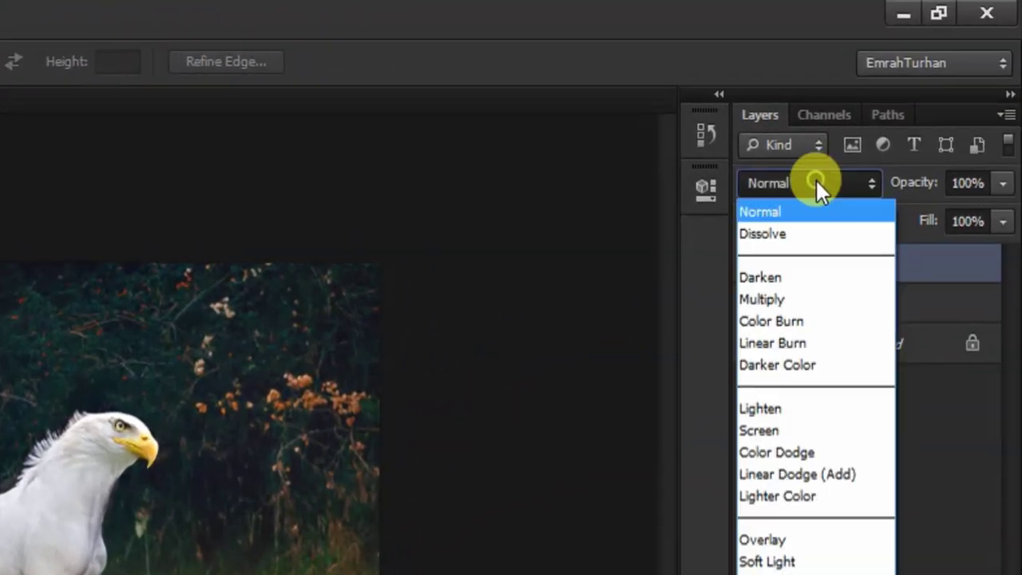
{"action": "left_click", "coordinate": [815, 178]}
{"action": "left_click", "coordinate": [815, 178]}
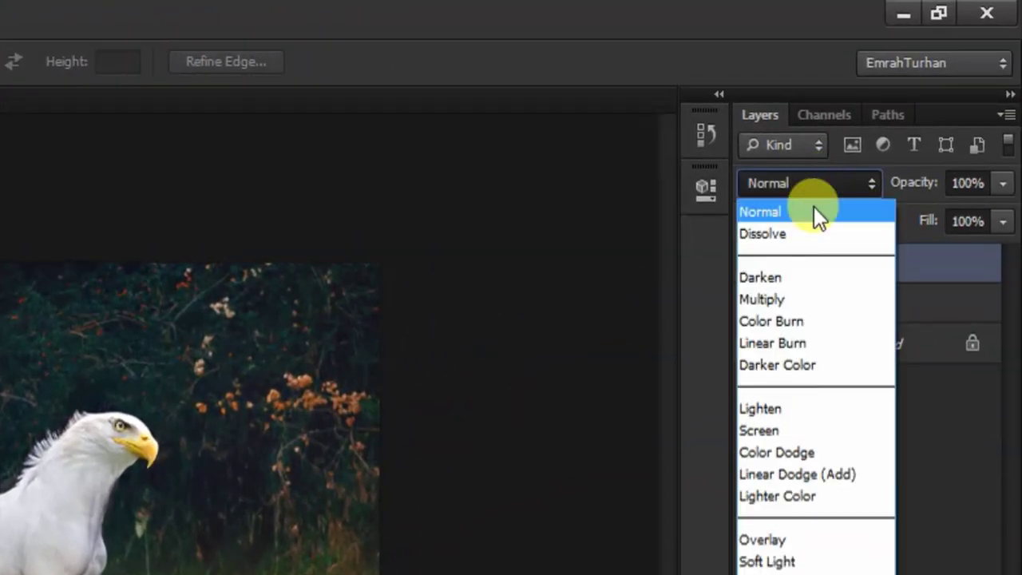
{"action": "left_click", "coordinate": [786, 541]}
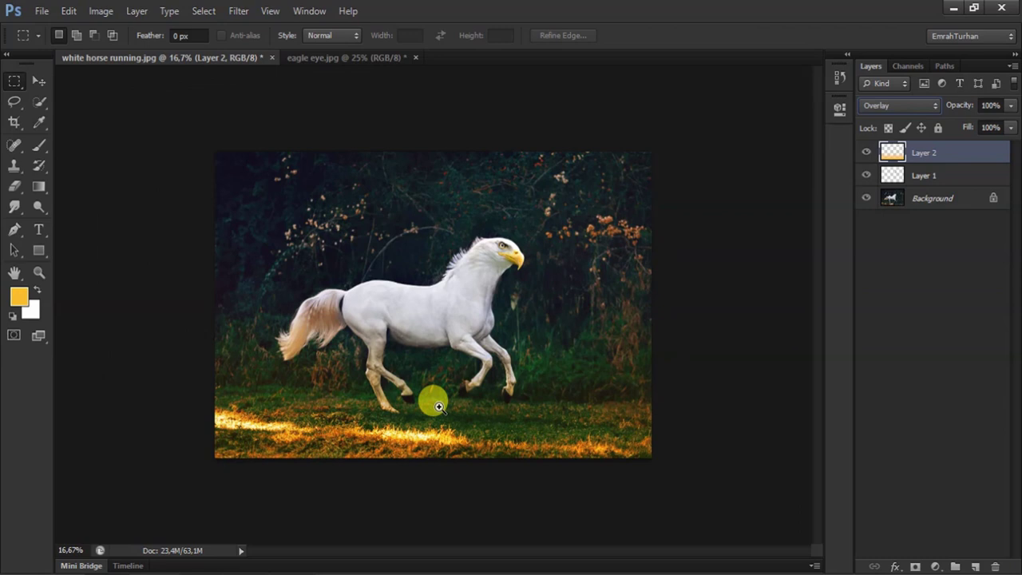
{"action": "left_click", "coordinate": [488, 411], "text": "ctrl"}
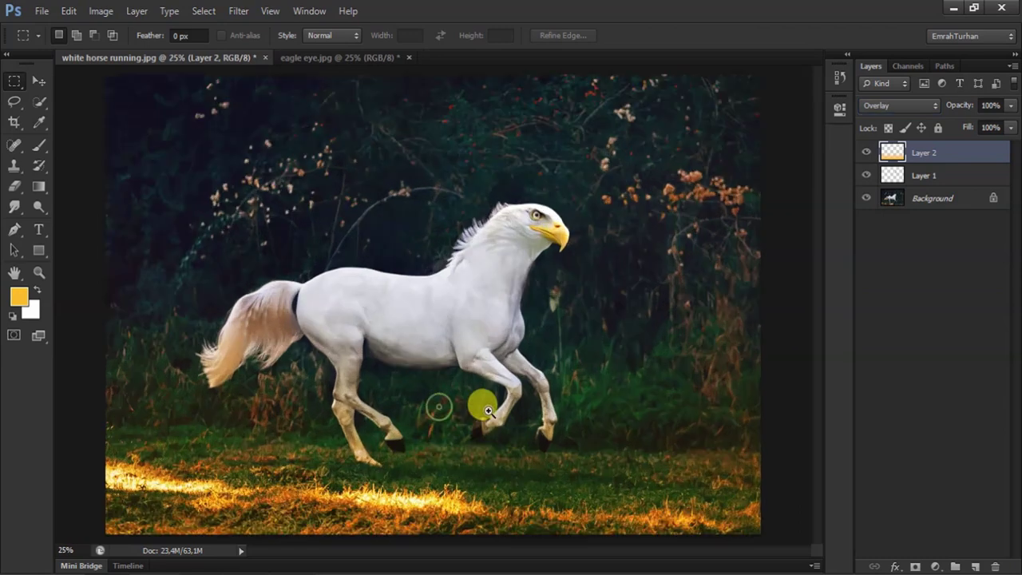
{"action": "left_click", "coordinate": [488, 410], "text": "ctrl+alt"}
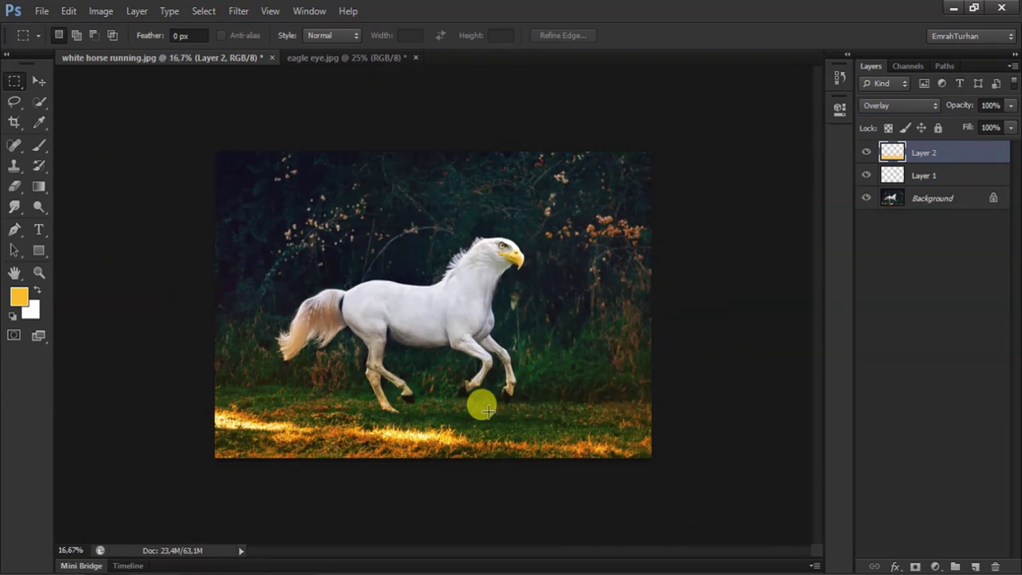
Step: Marquee the horse and forest area above the grass, down to the hooves
{"action": "key", "text": "v"}
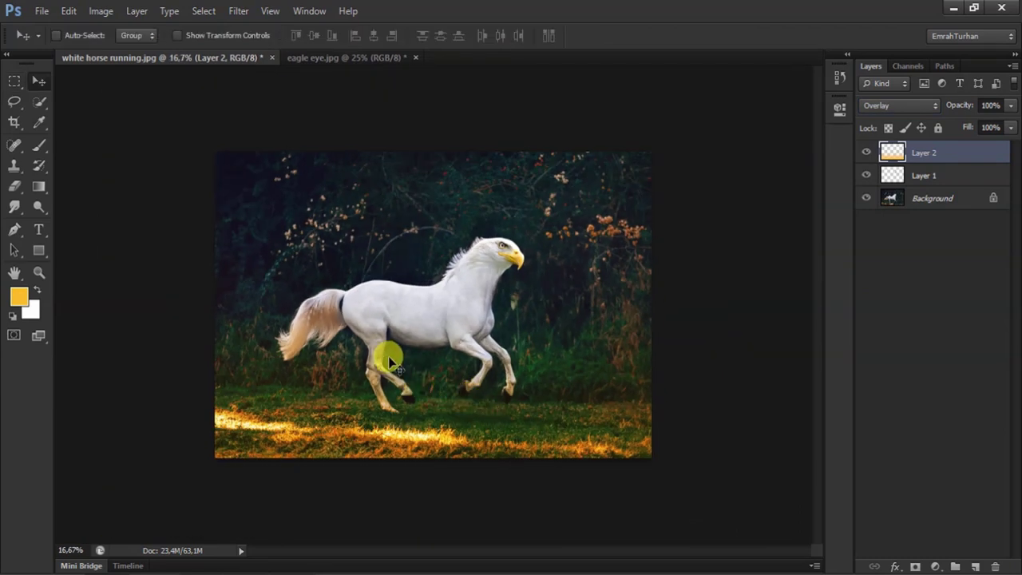
{"action": "key", "text": "m"}
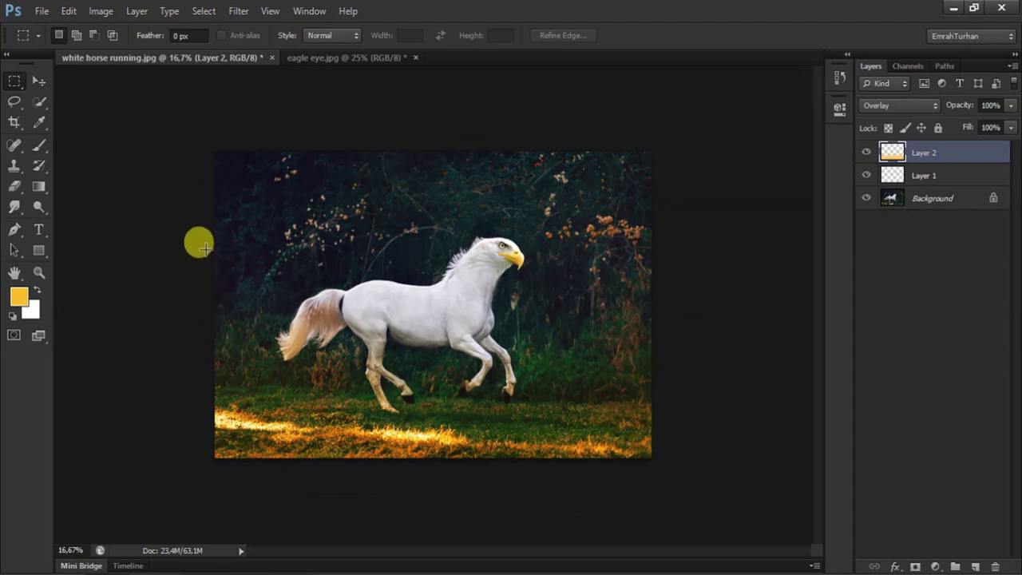
{"action": "left_click_drag", "start_coordinate": [197, 229], "coordinate": [730, 401]}
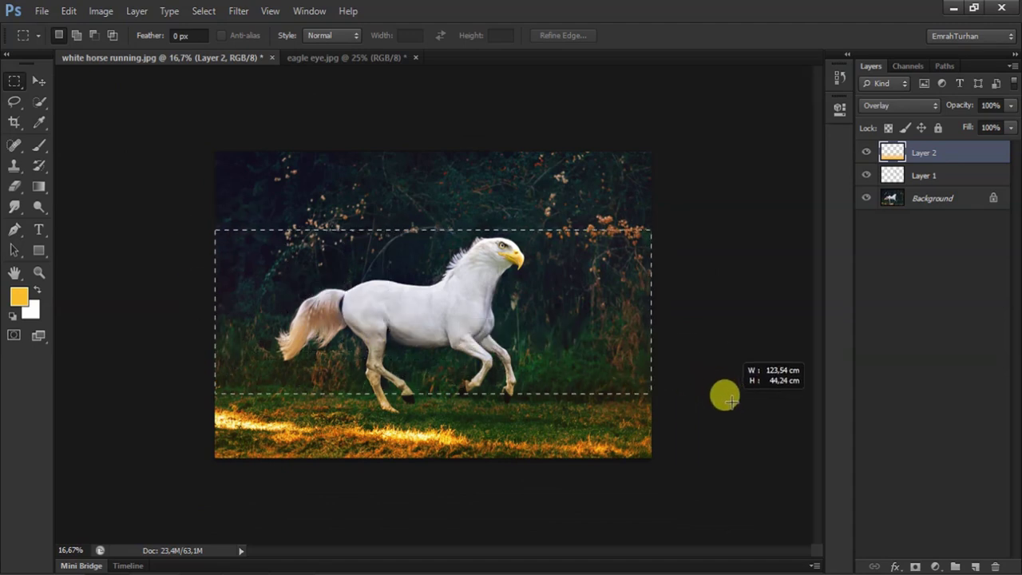
{"action": "left_click_drag", "start_coordinate": [730, 402], "coordinate": [730, 402]}
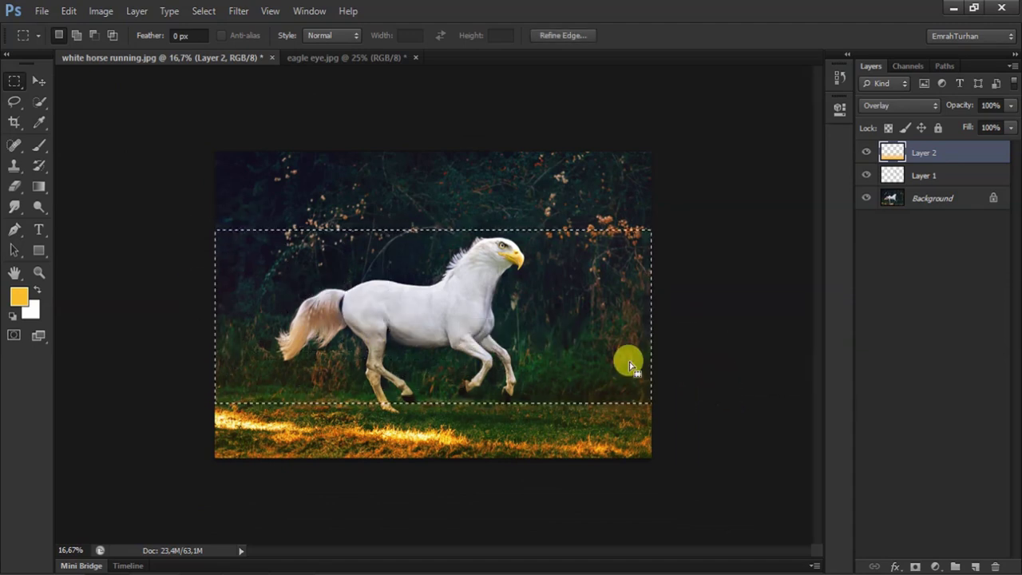
Step: Feather the selection by 50 pixels
{"action": "left_click", "coordinate": [238, 10]}
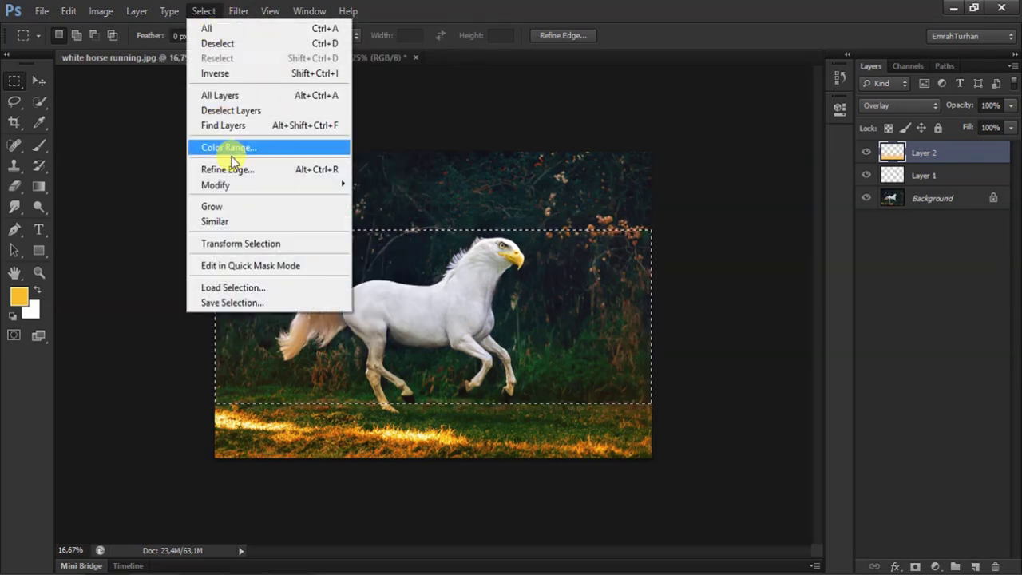
{"action": "mouse_move", "coordinate": [216, 185]}
{"action": "left_click", "coordinate": [396, 242]}
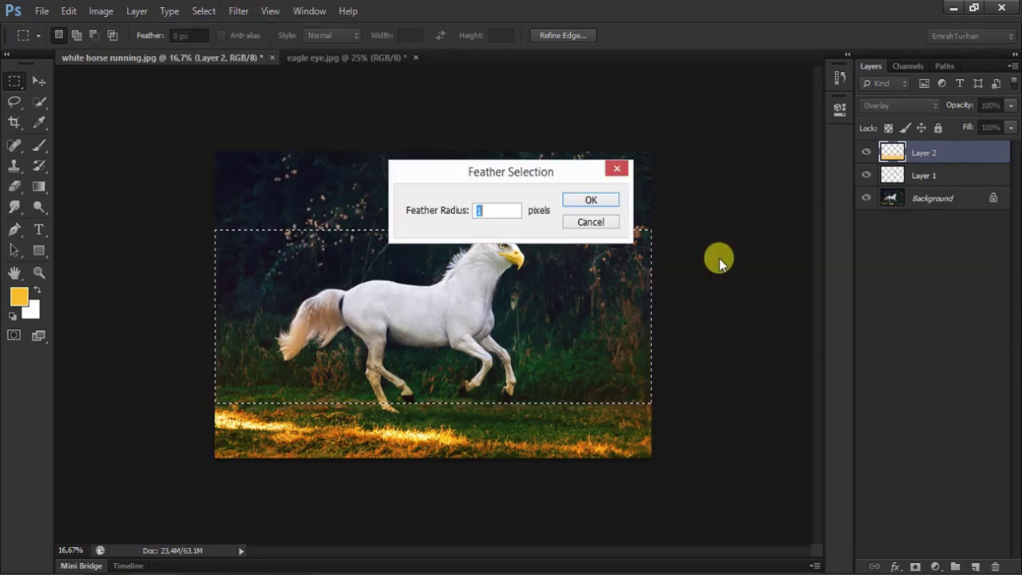
{"action": "type", "text": "50"}
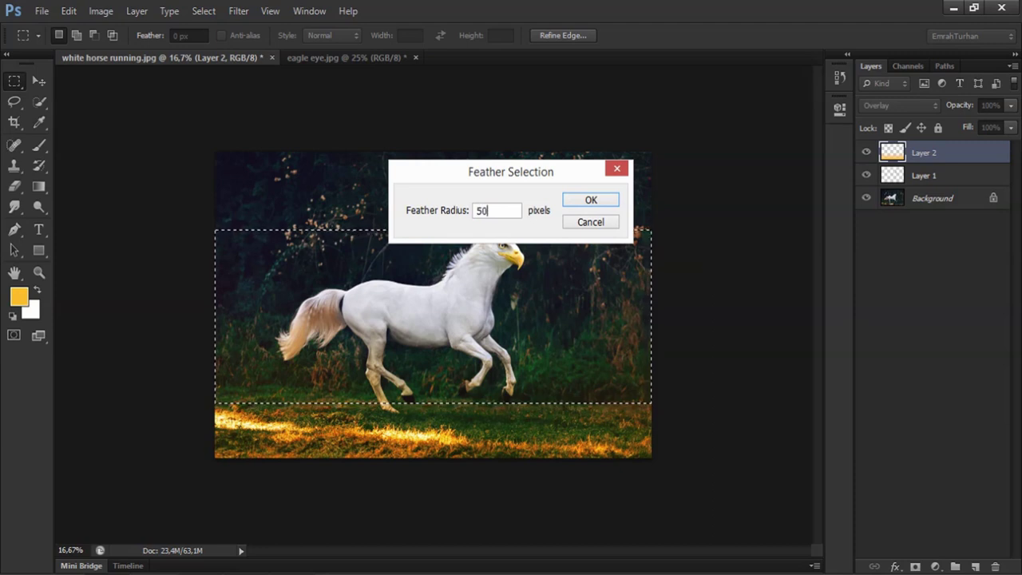
{"action": "key", "text": "Return"}
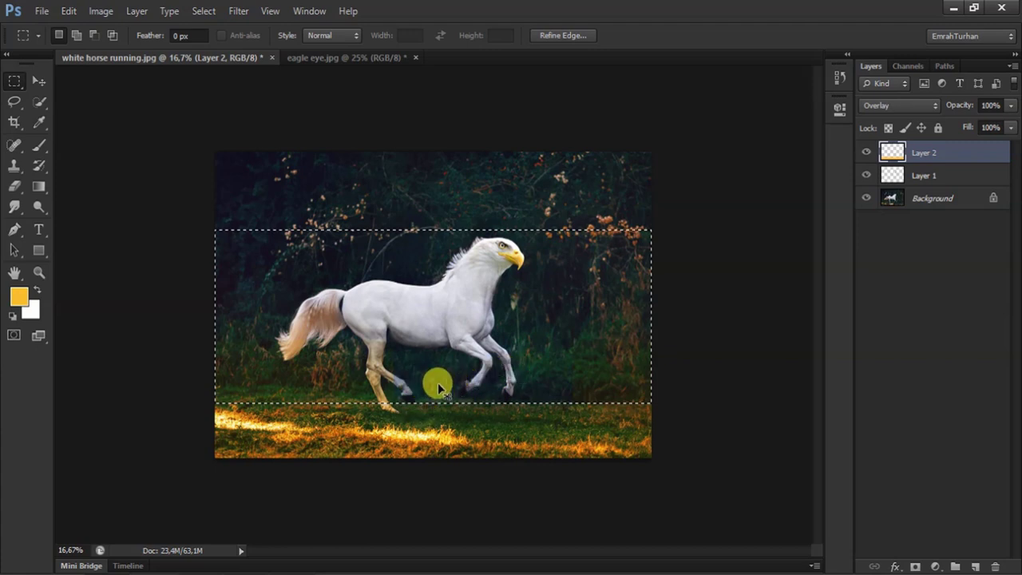
{"action": "key", "text": "Delete"}
{"action": "key", "text": "ctrl+d"}
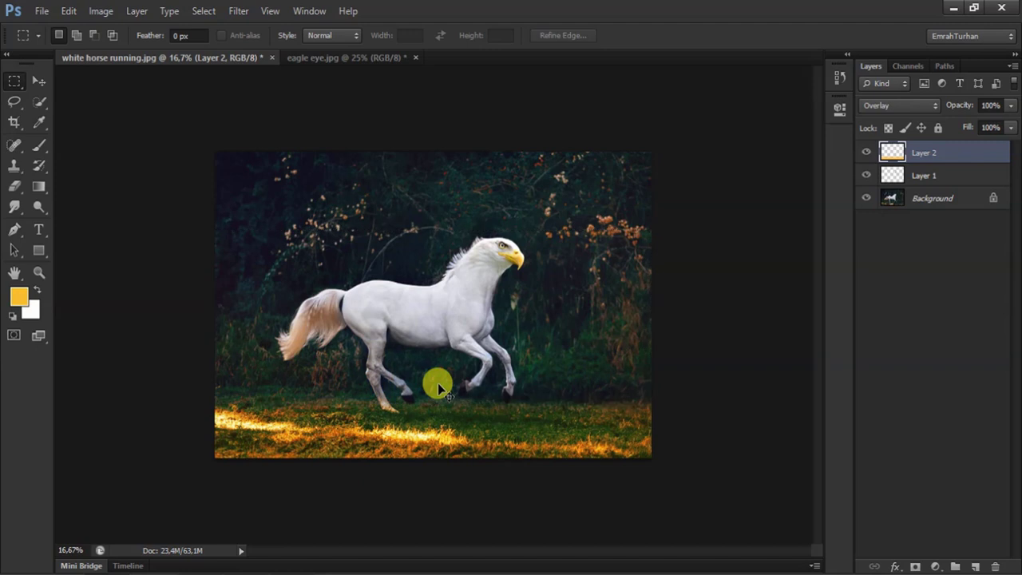
{"action": "left_click", "coordinate": [451, 404]}
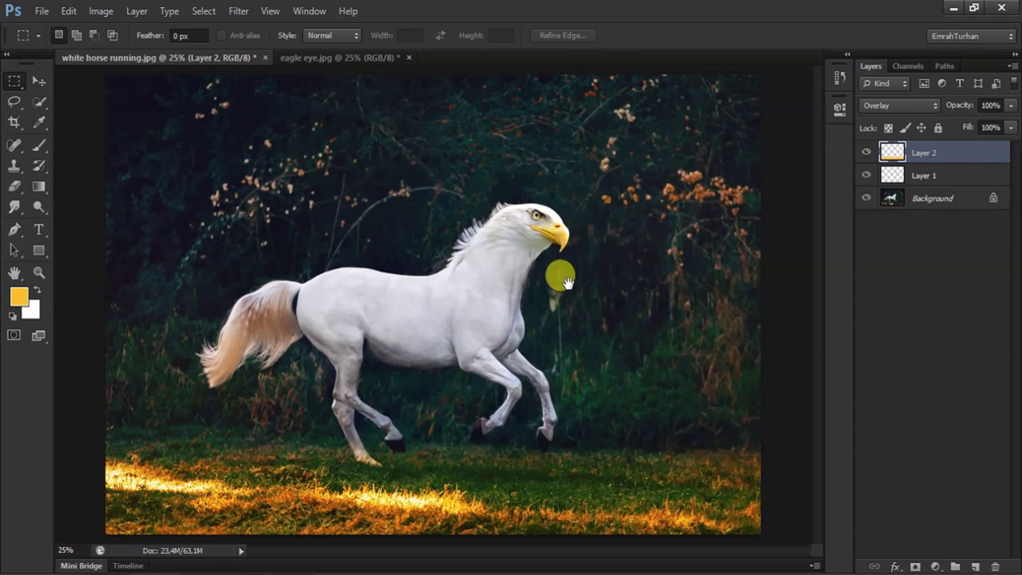
{"action": "left_click", "coordinate": [531, 239]}
{"action": "left_click", "coordinate": [532, 243], "text": "alt"}
{"action": "left_click", "coordinate": [532, 244], "text": "alt"}
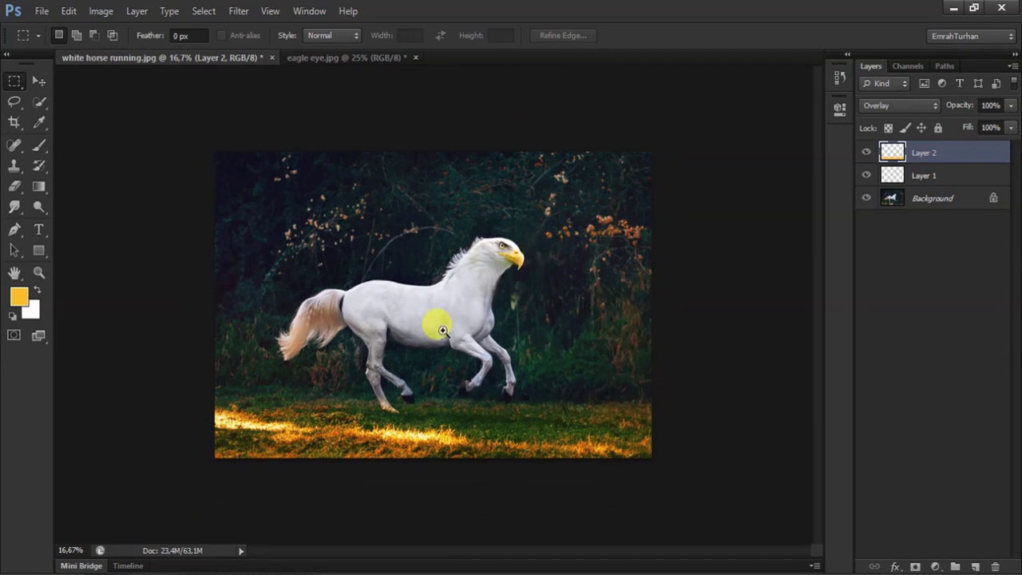
{"action": "left_click", "coordinate": [461, 341]}
{"action": "key", "text": "ctrl+minus"}
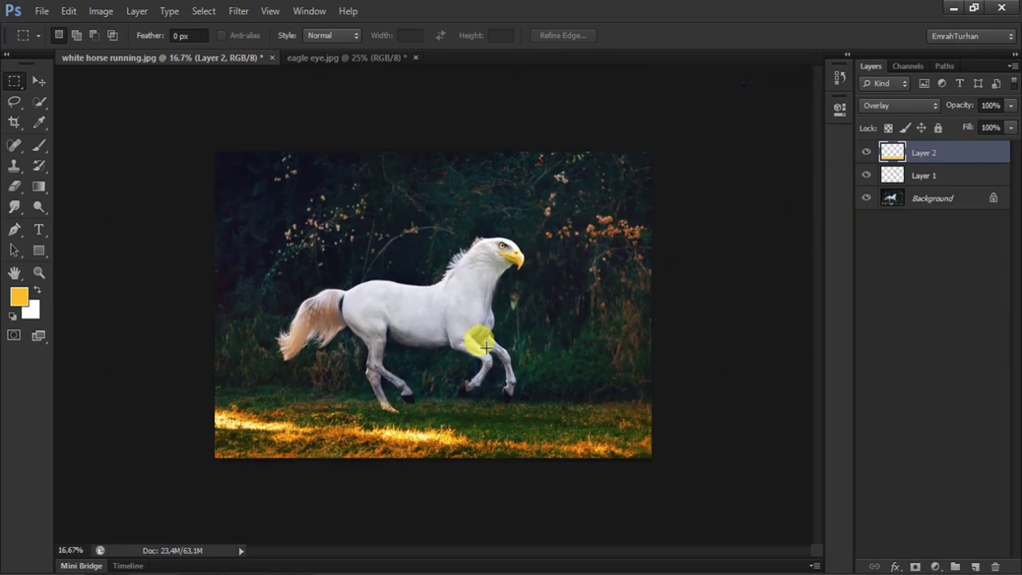
{"action": "key", "text": "v"}
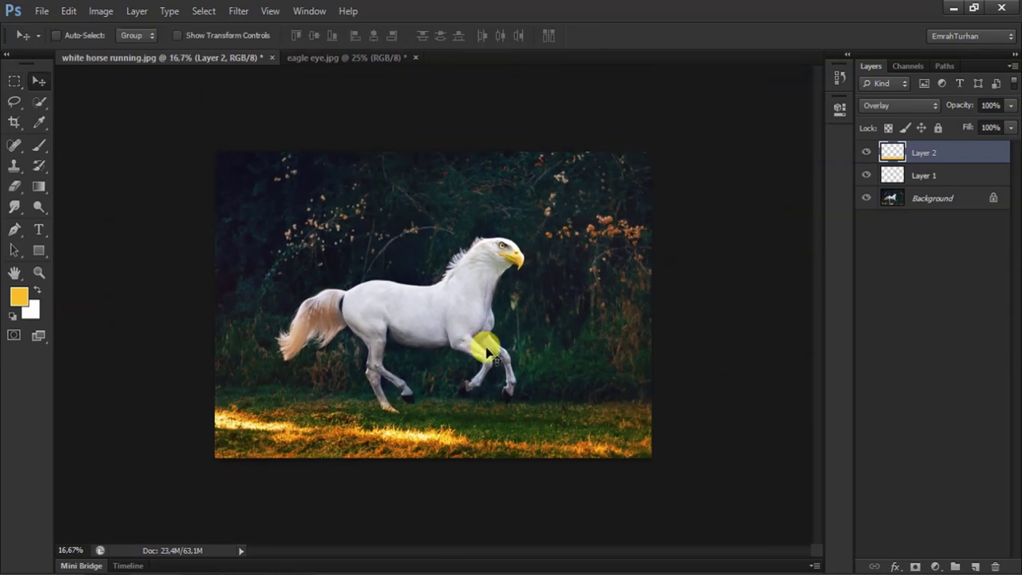
{"action": "key", "text": "ctrl+plus"}
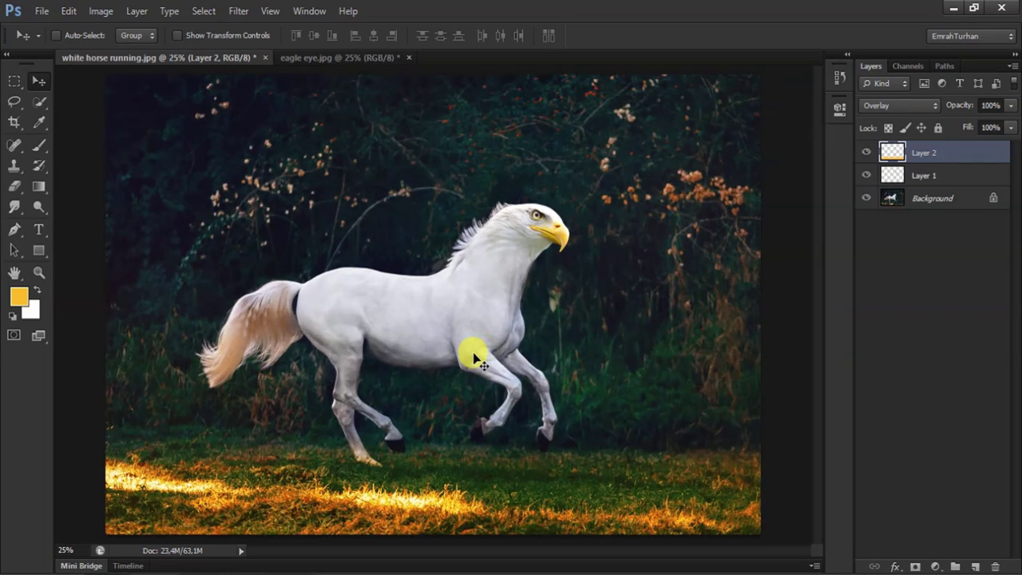